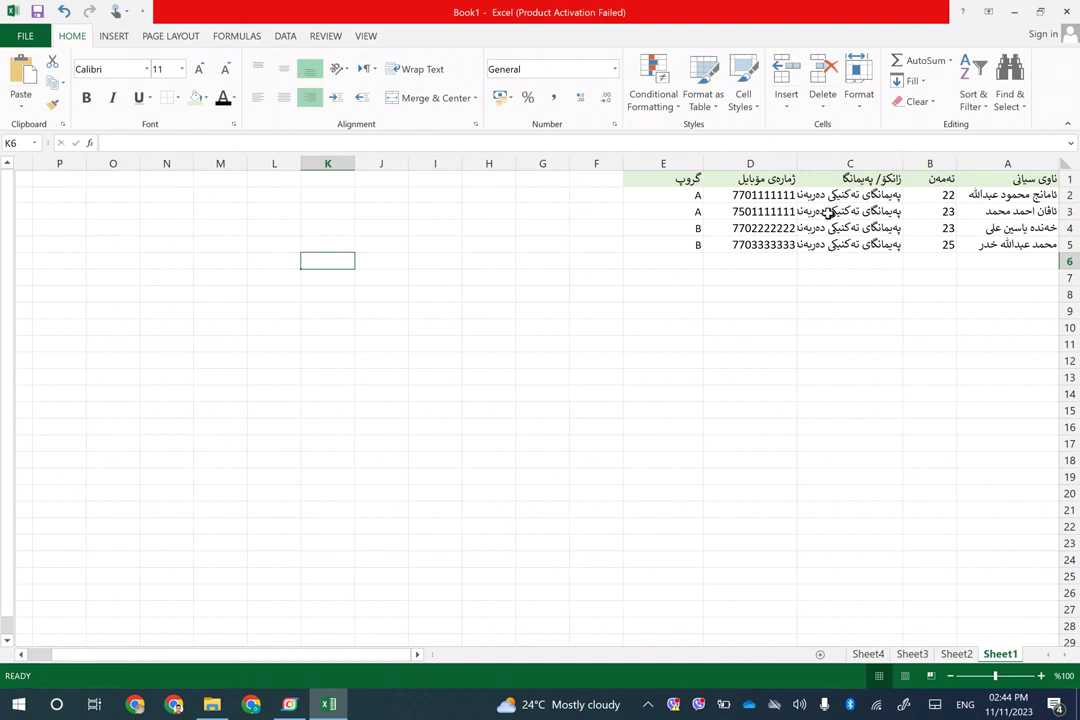
# - Turn on Wrap Text for the whole of column C, which holds the university/institute names
pyautogui.moveTo(855, 195); pyautogui.dragTo(865, 248)
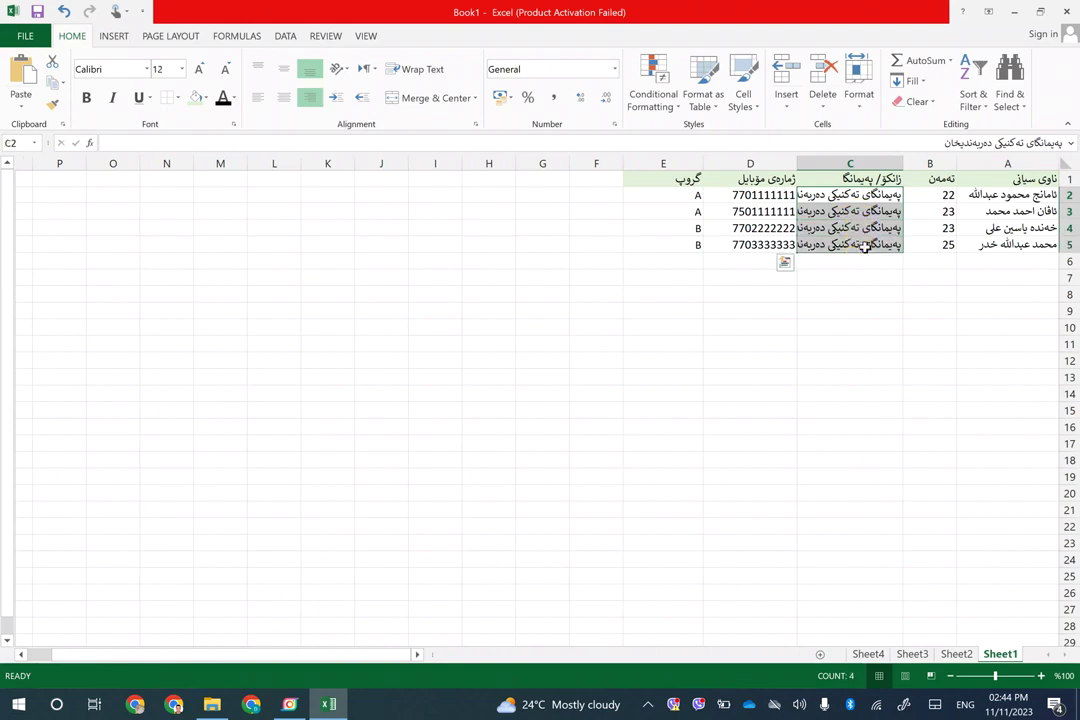
pyautogui.click(854, 162)
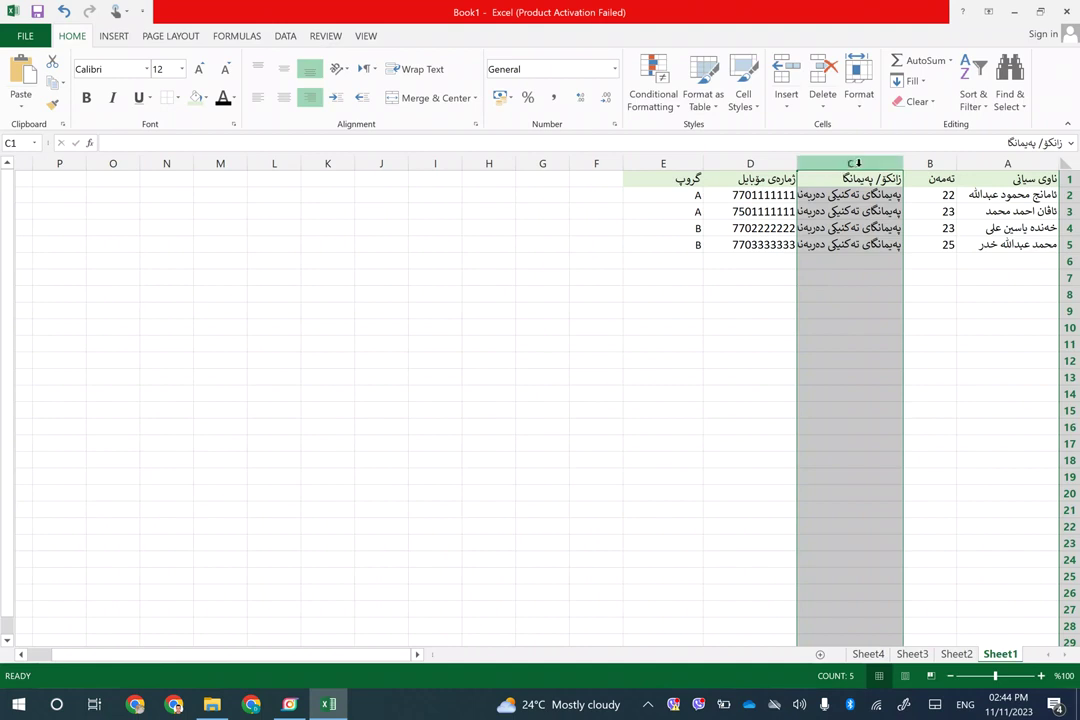
pyautogui.click(1066, 228)
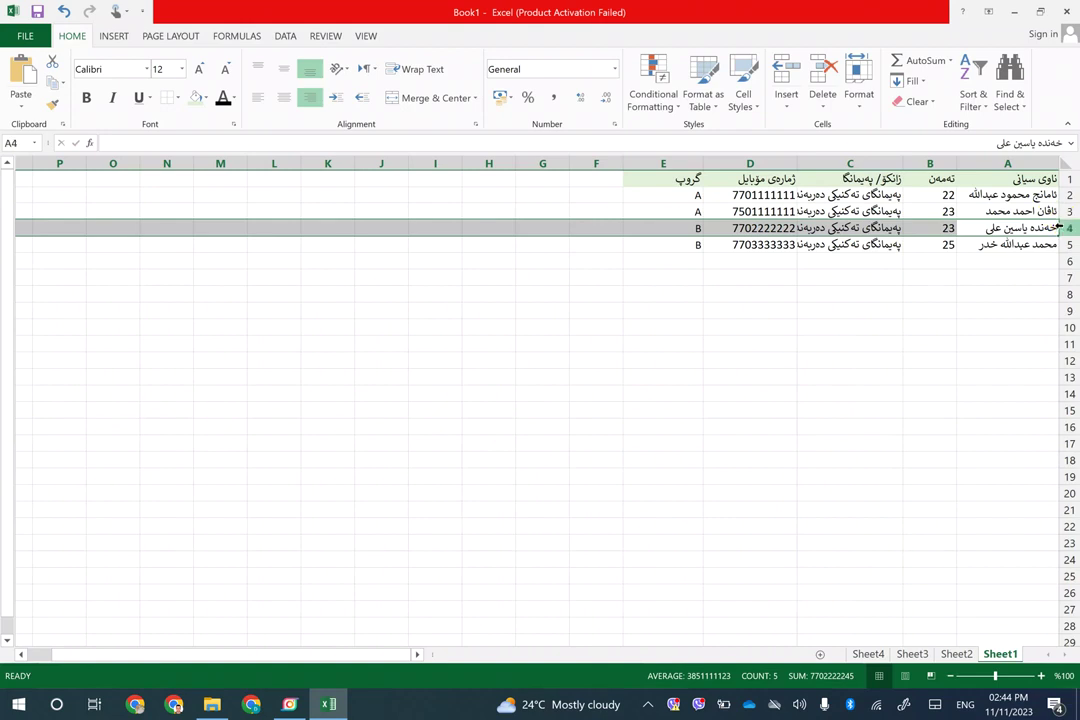
pyautogui.click(839, 162)
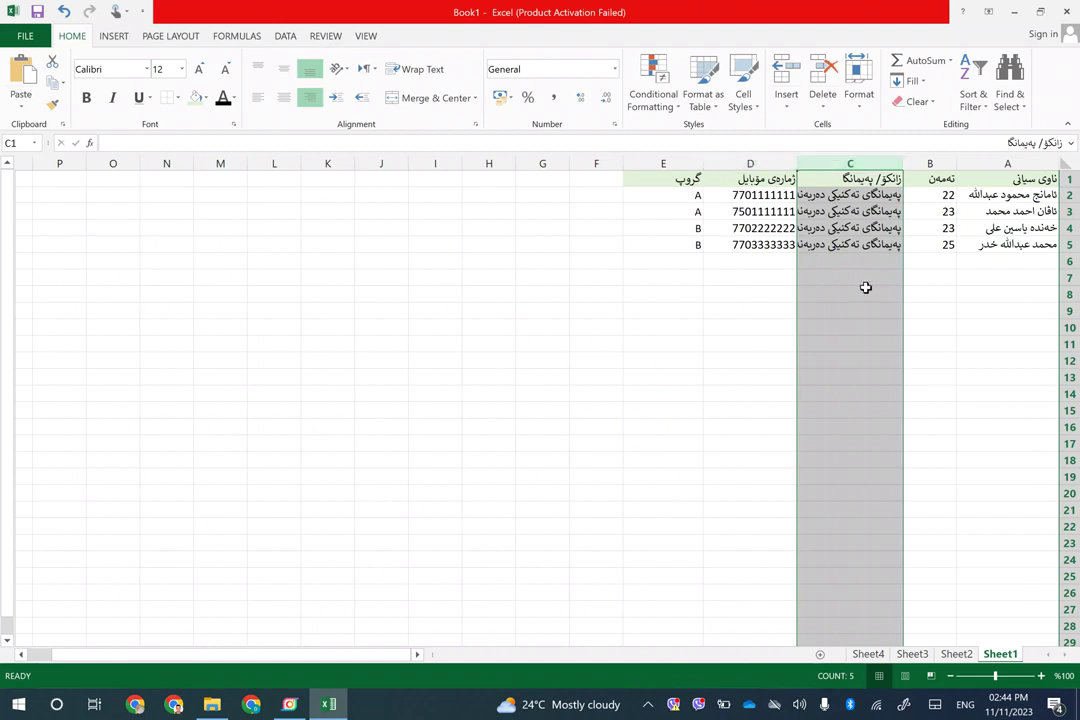
pyautogui.click(418, 78)
pyautogui.click(845, 250)
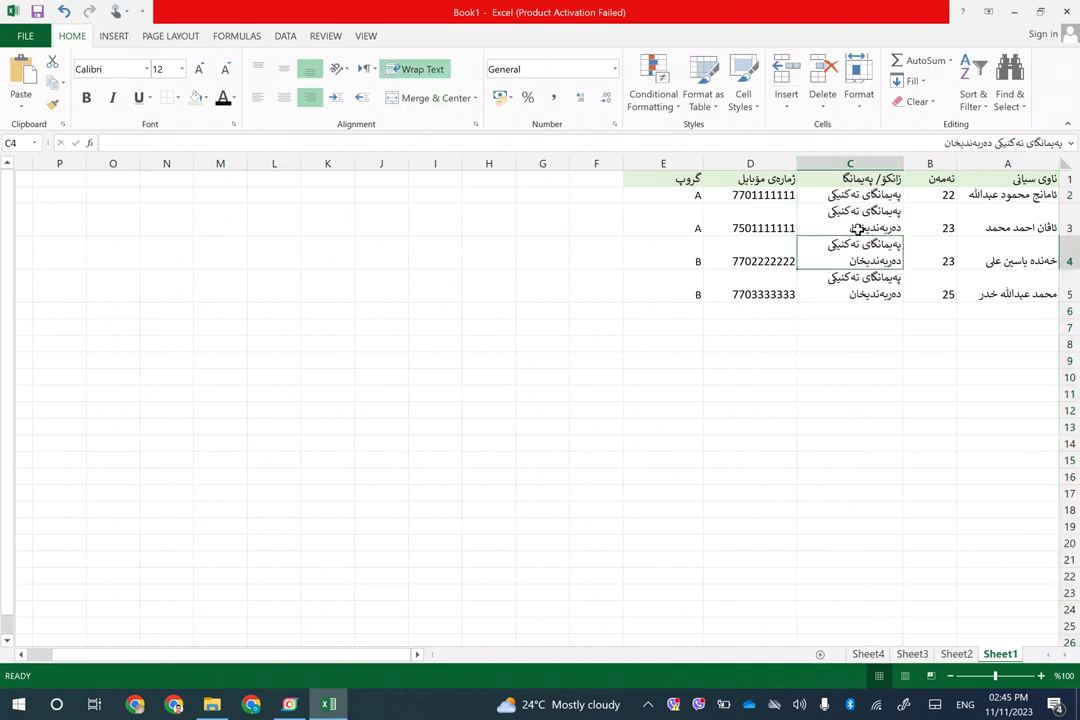
# - Examine how the wrapped institute name sits in cells C2 to C5, including in C2's edit mode
pyautogui.click(835, 193)
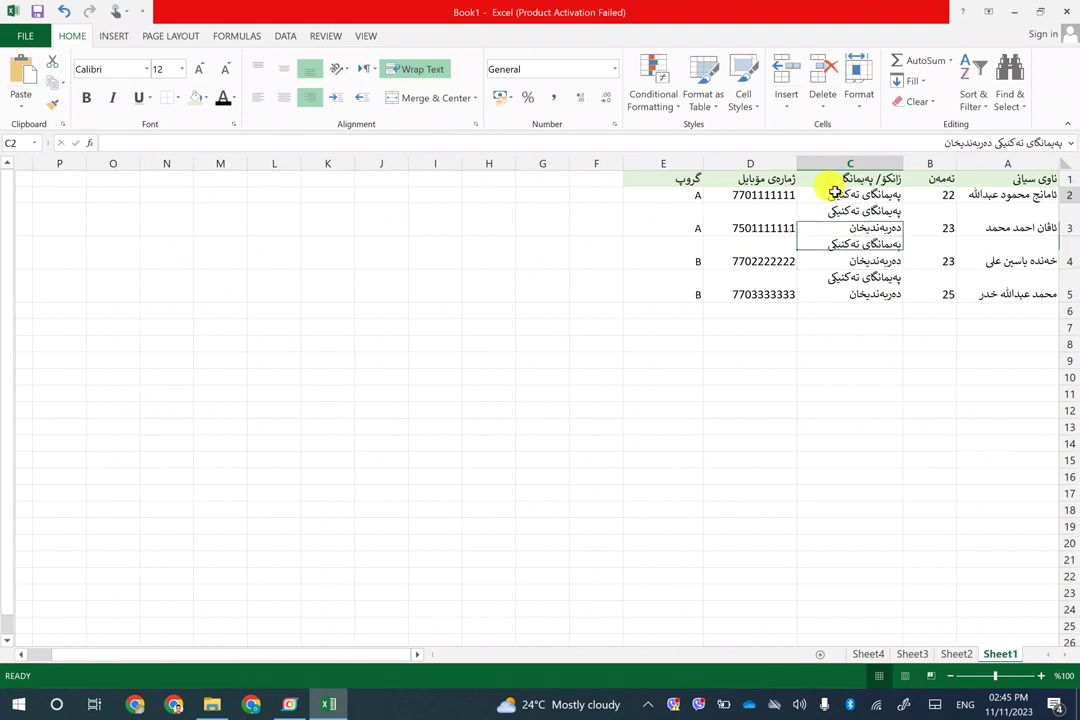
pyautogui.click(851, 208)
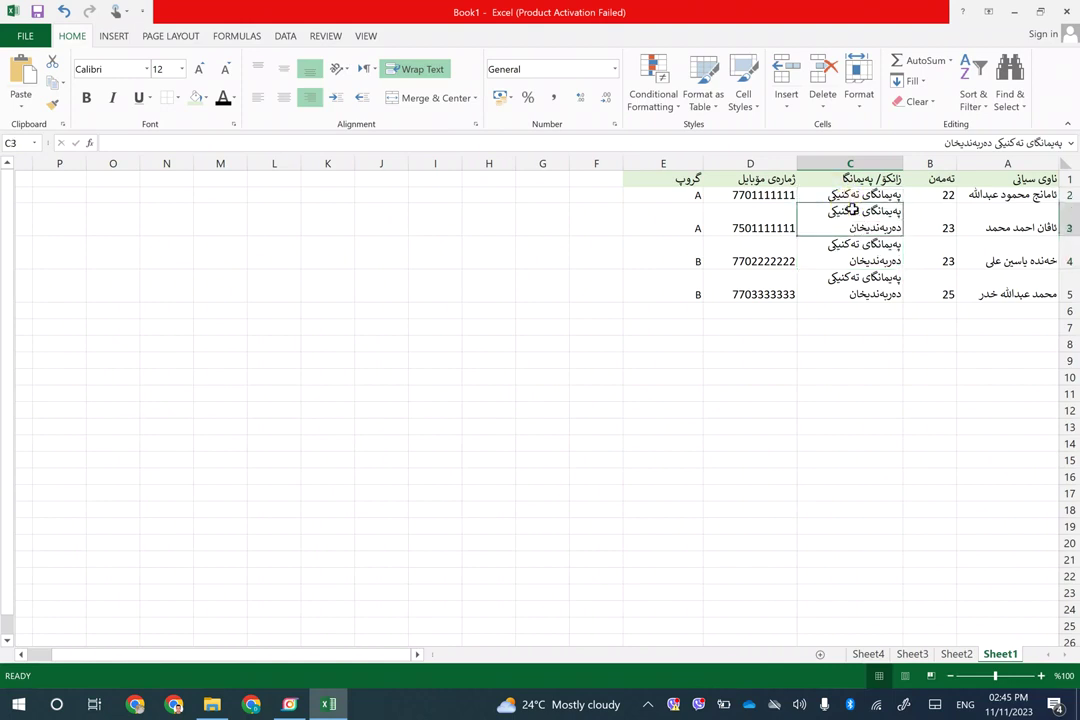
pyautogui.click(855, 255)
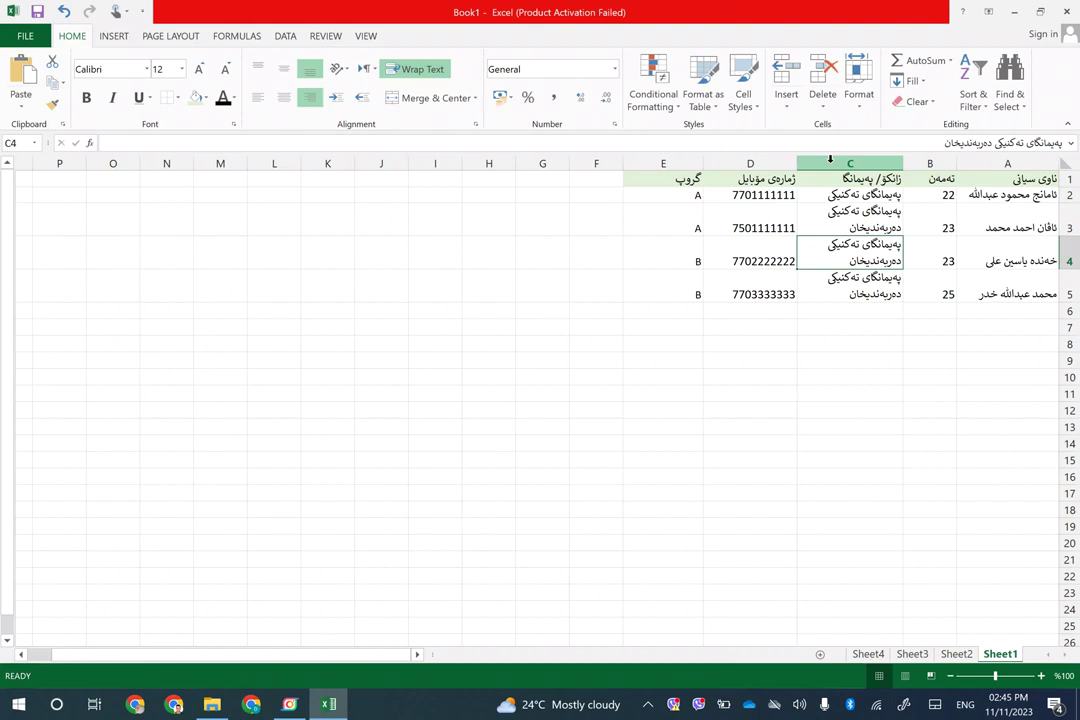
pyautogui.press('Down')
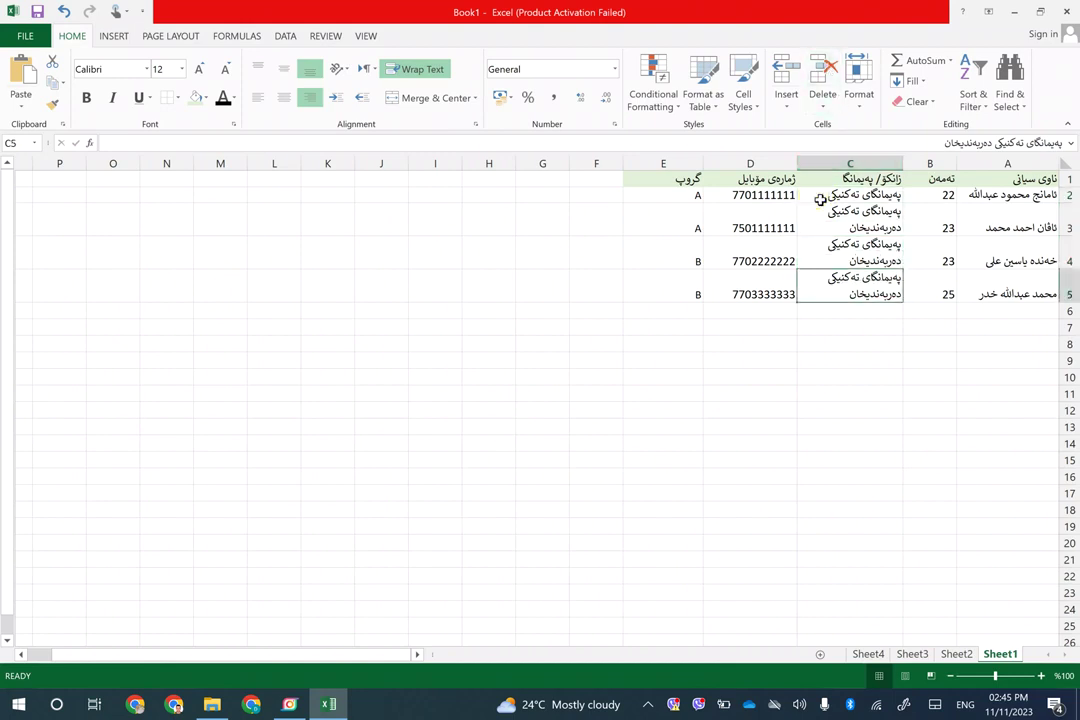
pyautogui.click(822, 197)
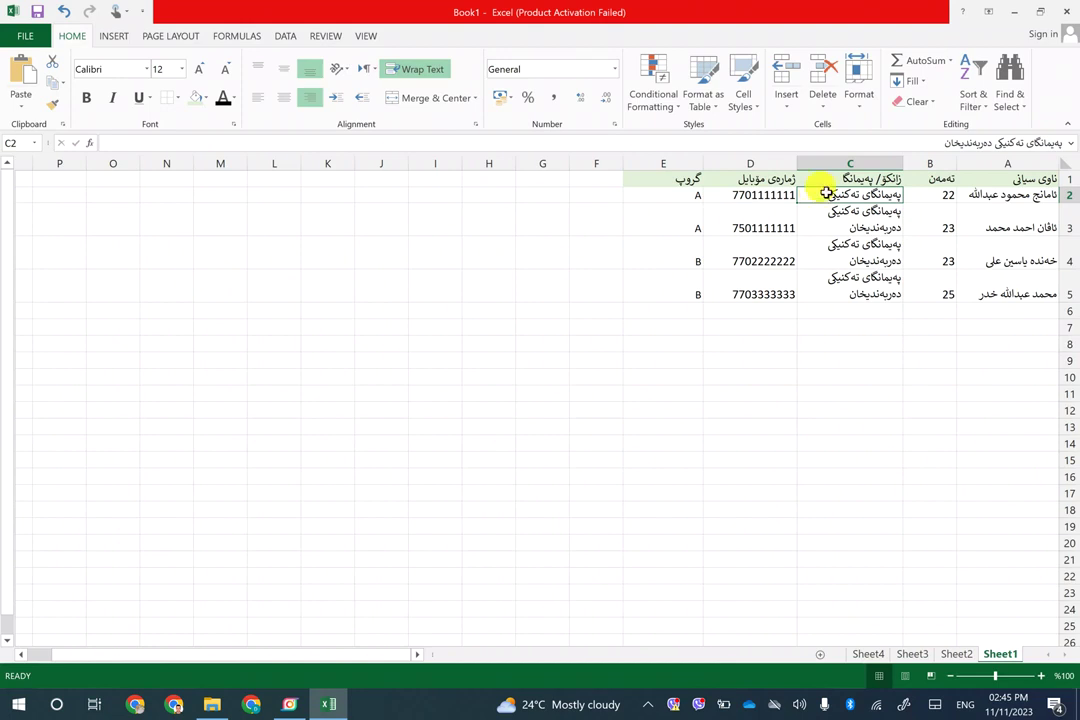
pyautogui.doubleClick(826, 194)
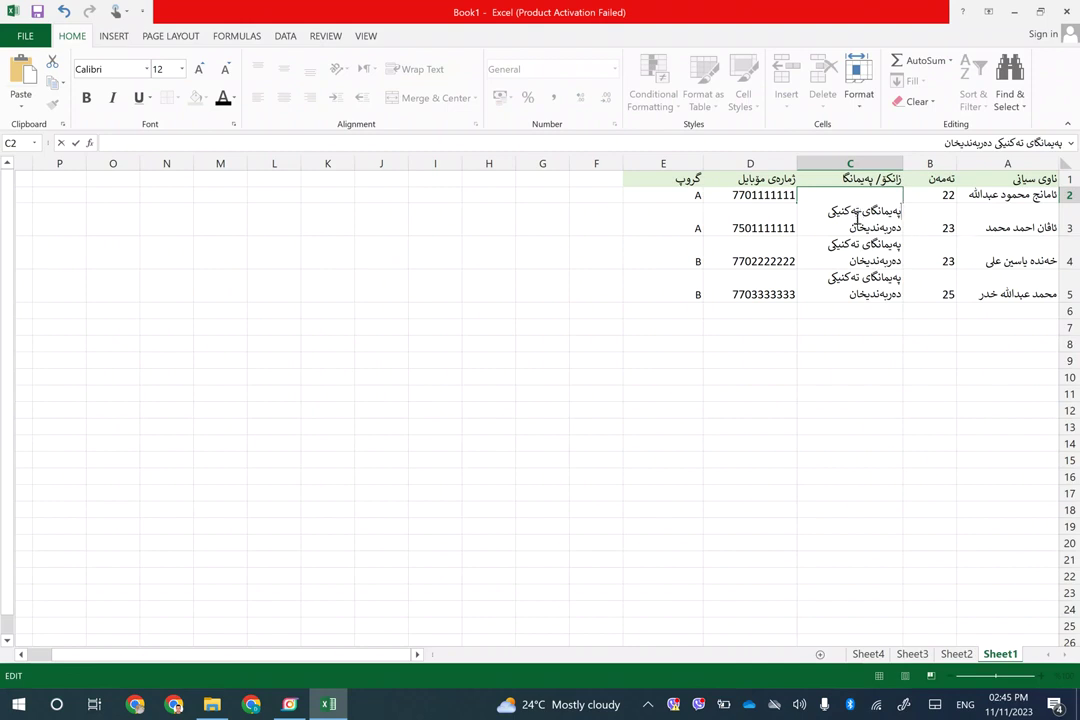
pyautogui.press('super+space')
pyautogui.click(790, 358)
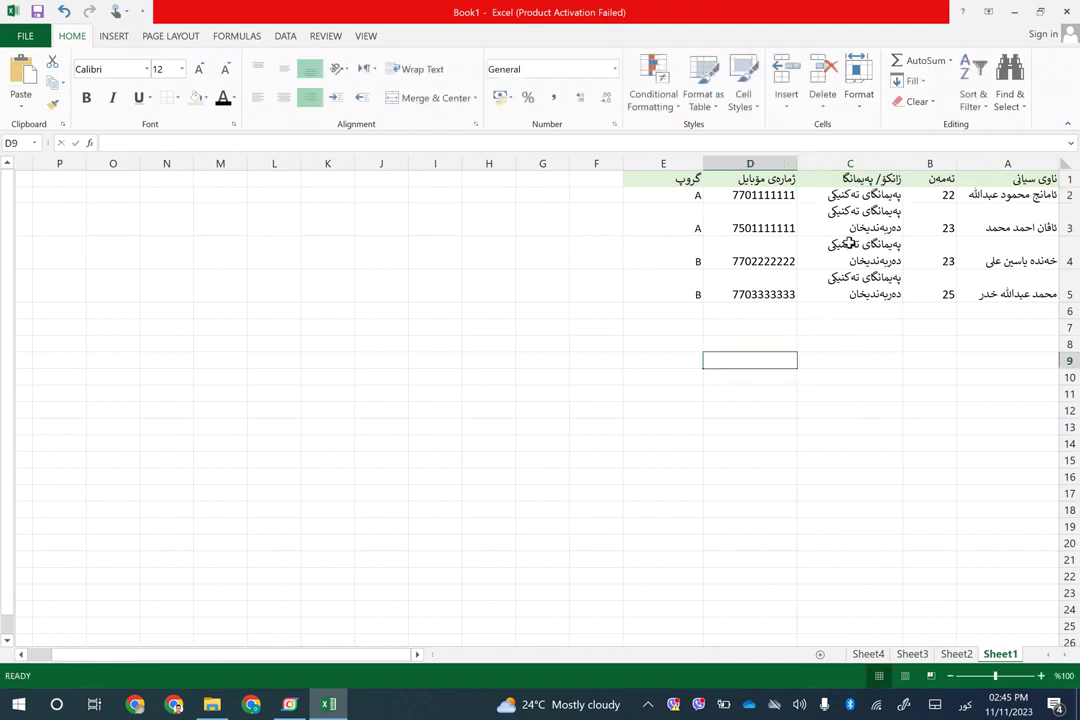
# - Try widening column C to fit the institute names on one line, and return it to about its former width
pyautogui.click(795, 162)
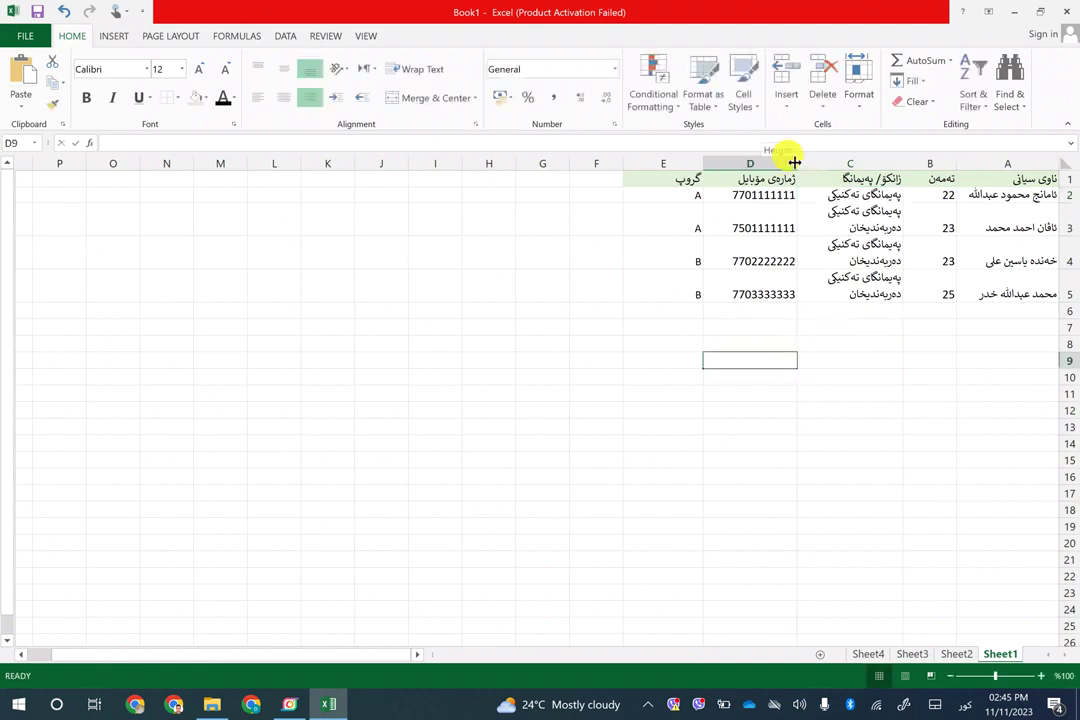
pyautogui.moveTo(795, 162)
pyautogui.mouseDown()
pyautogui.moveTo(740, 152)
pyautogui.moveTo(798, 166)
pyautogui.mouseUp()
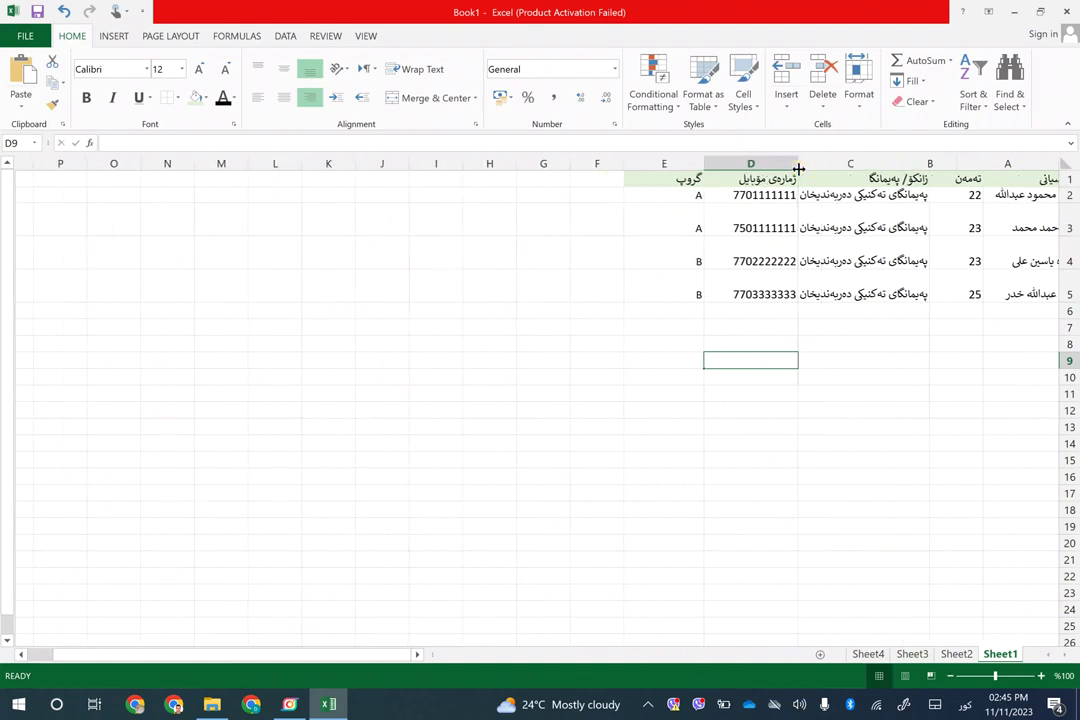
pyautogui.click(863, 275)
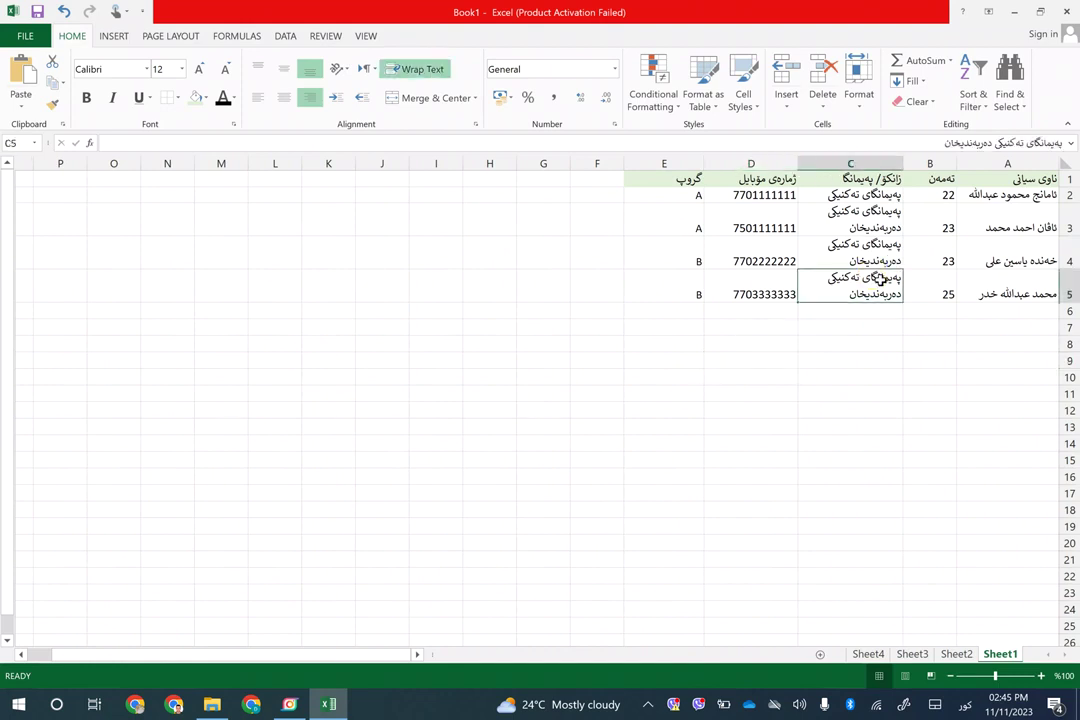
pyautogui.click(913, 382)
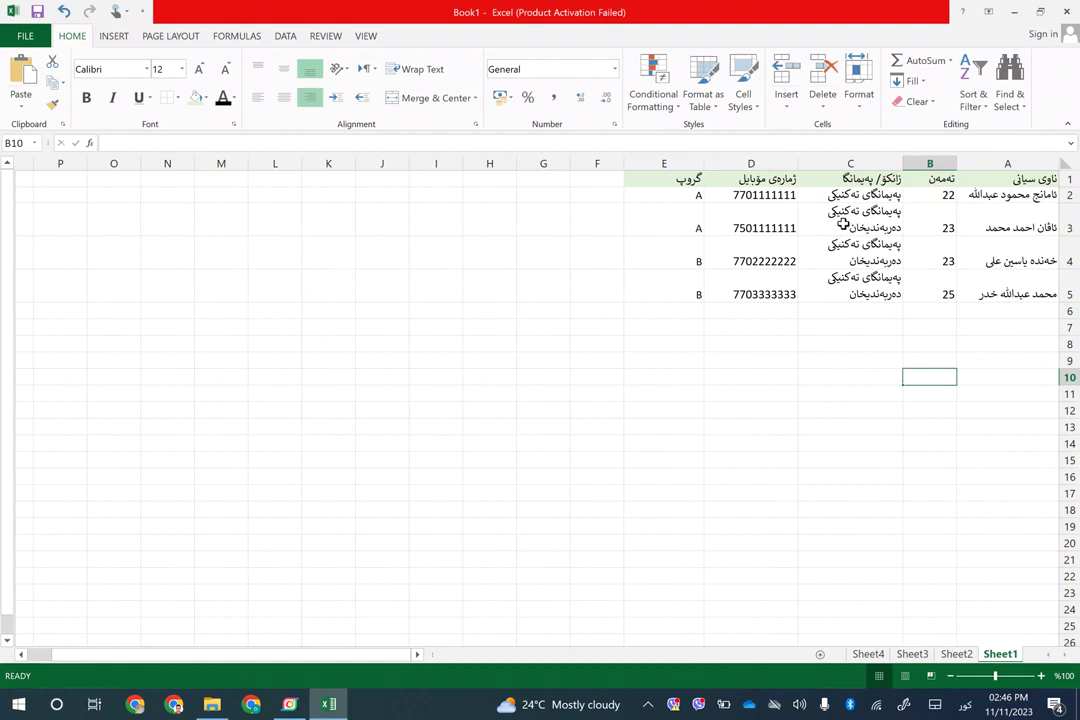
# - Center the institute names in C2:C5 horizontally, trying left alignment in between
pyautogui.moveTo(866, 190); pyautogui.dragTo(866, 288)
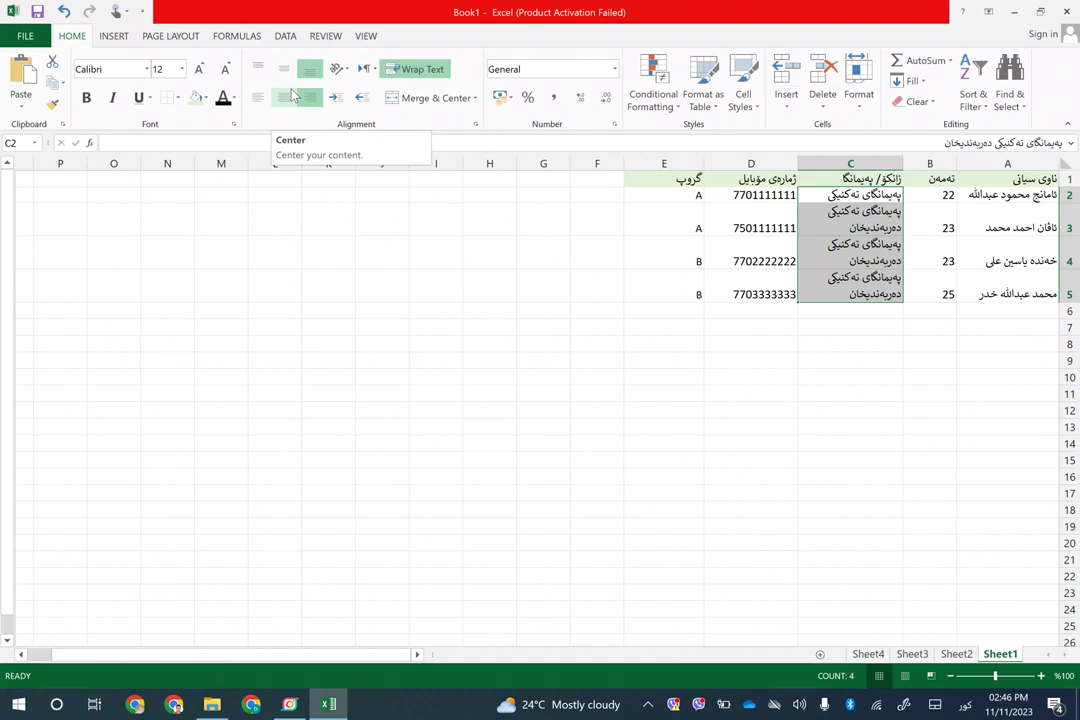
pyautogui.click(284, 99)
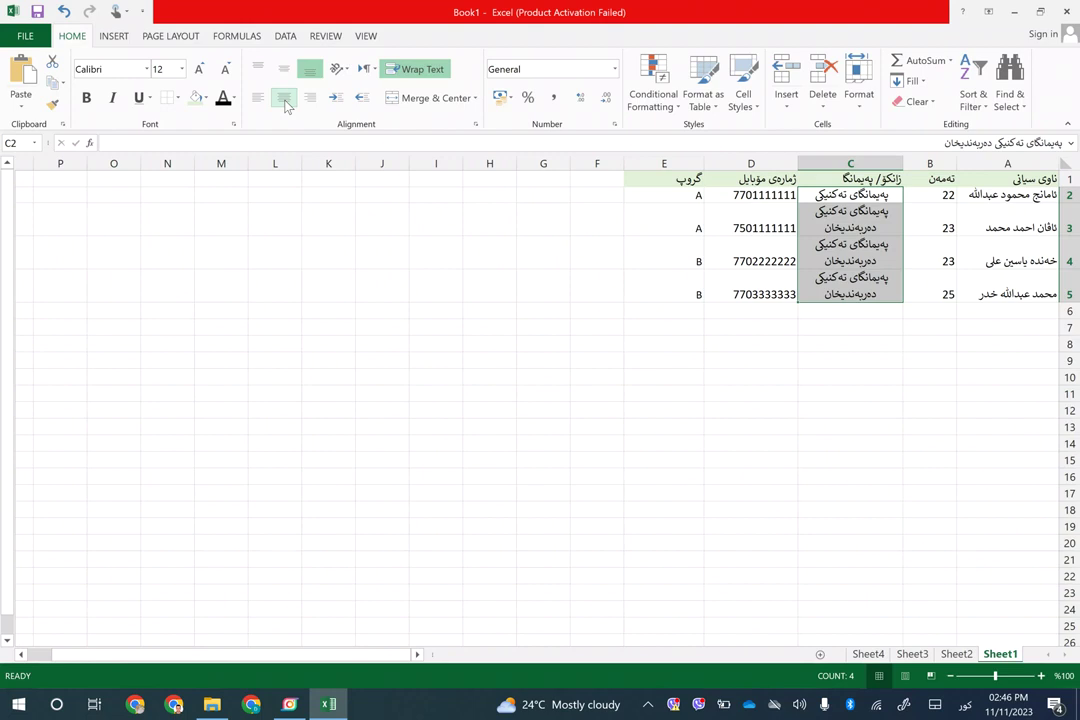
pyautogui.click(256, 99)
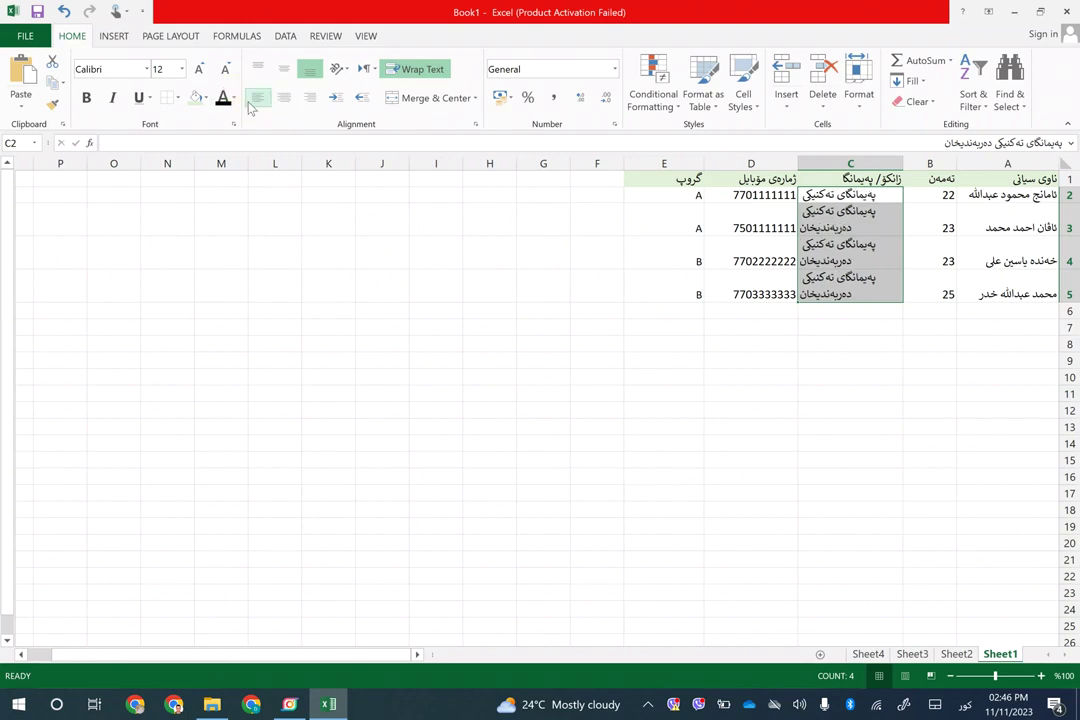
pyautogui.click(285, 99)
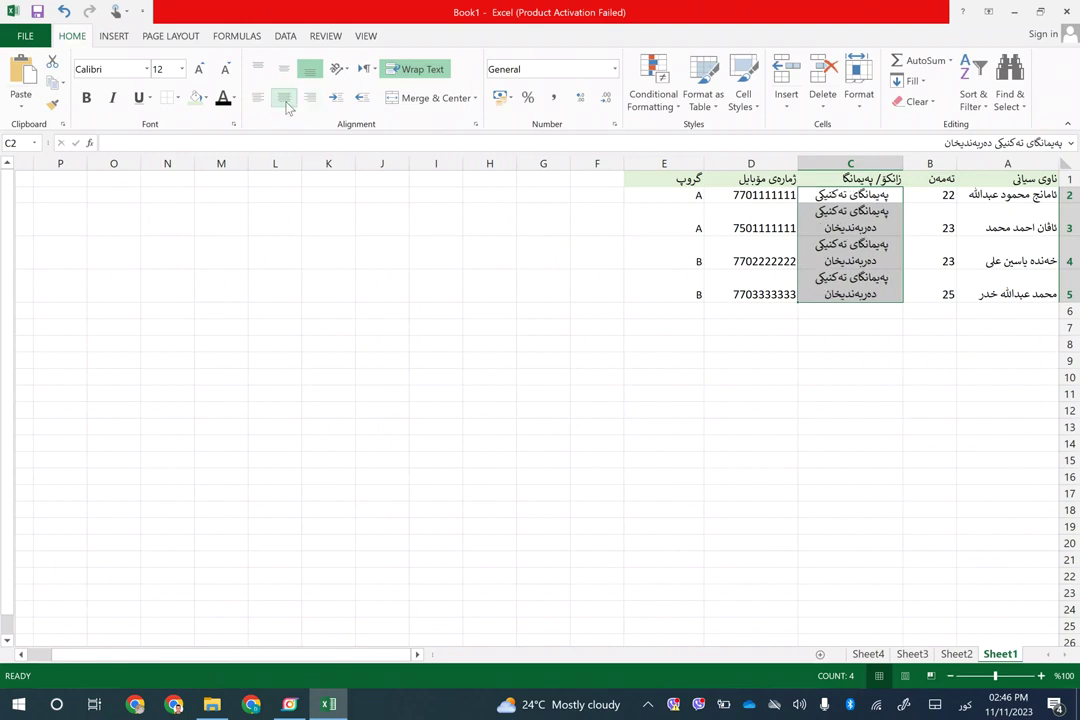
# - Center the contents of the whole table A1:E5 horizontally
pyautogui.click(1030, 187)
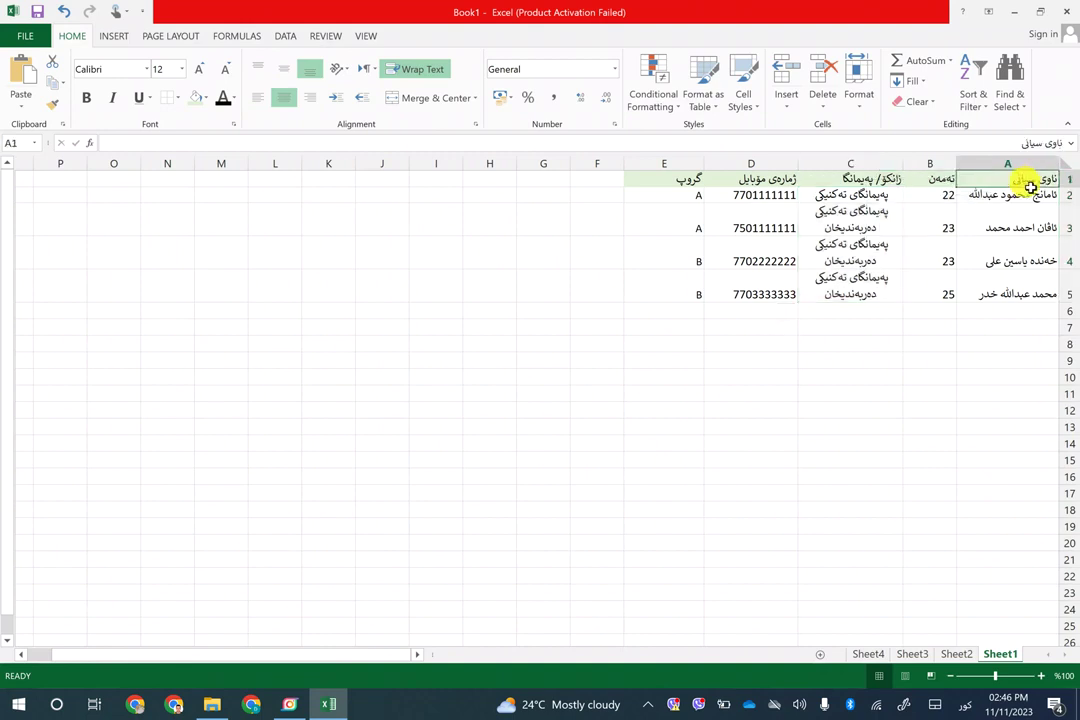
pyautogui.moveTo(1030, 187); pyautogui.dragTo(682, 289)
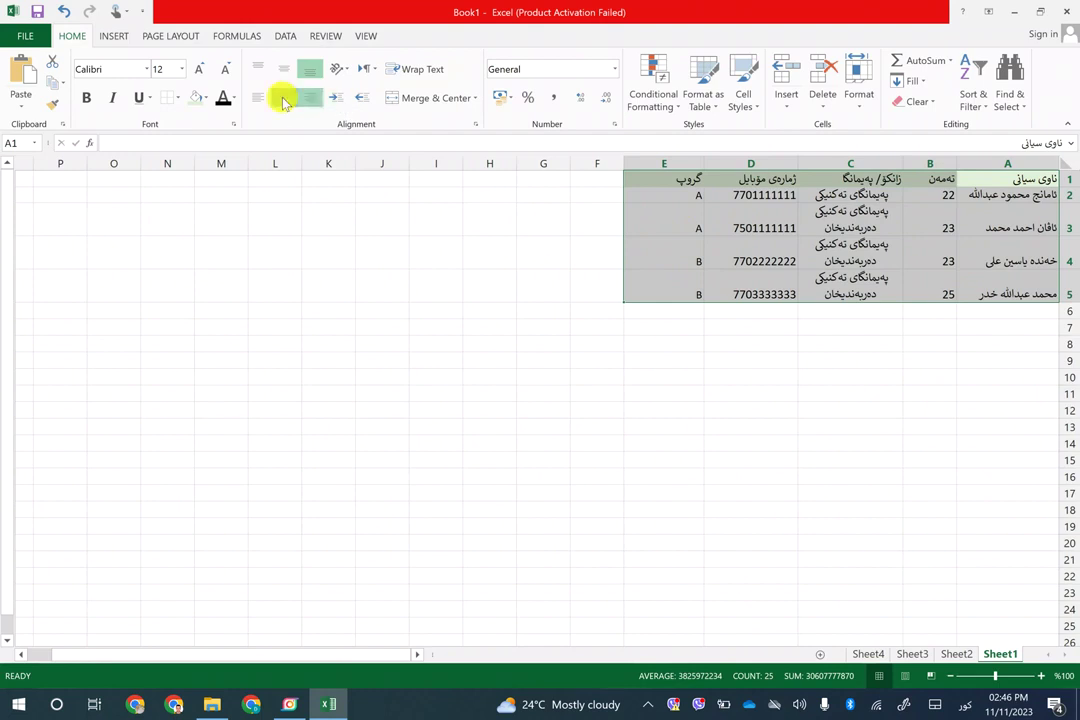
pyautogui.click(284, 99)
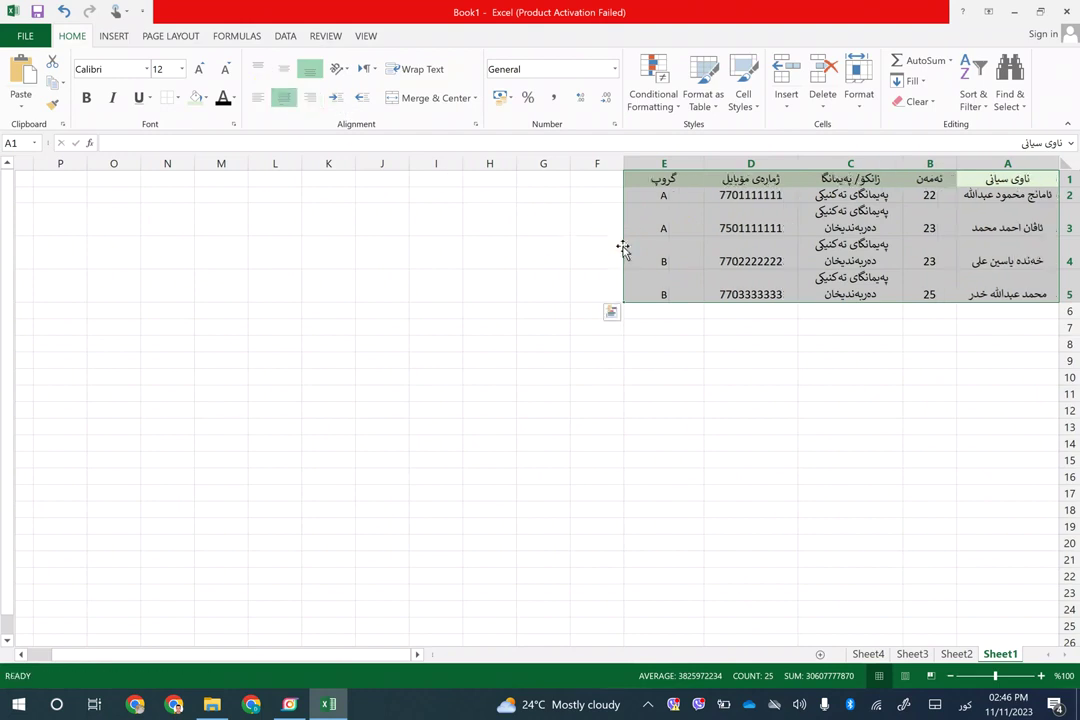
pyautogui.click(687, 343)
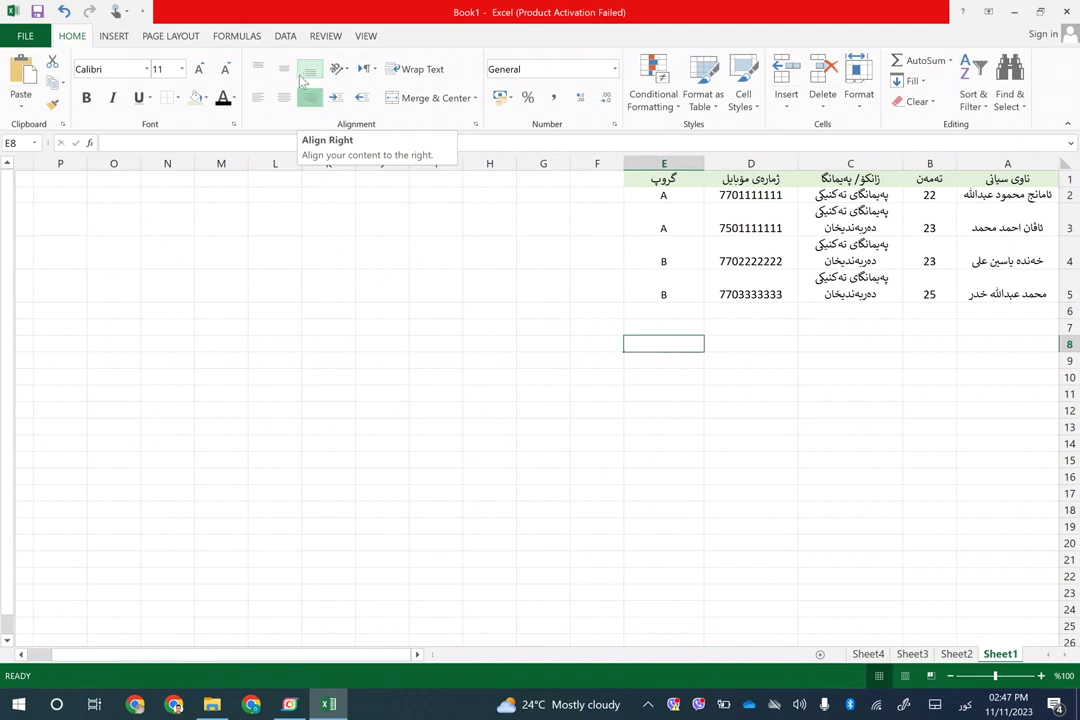
pyautogui.click(316, 99)
pyautogui.click(308, 71)
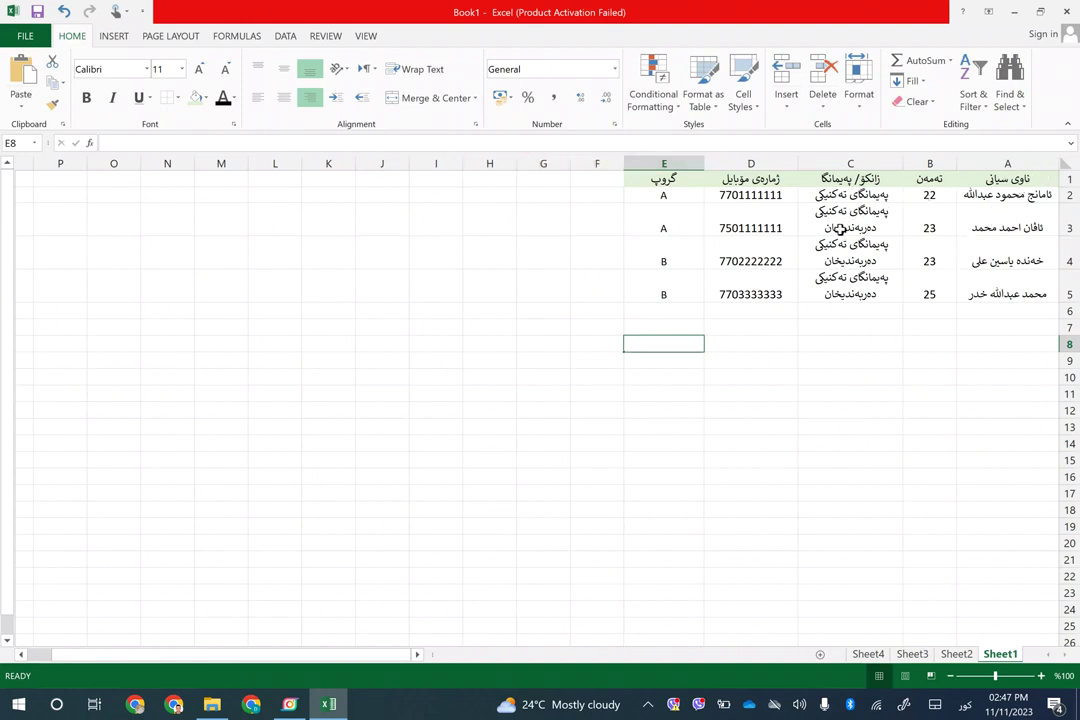
# - Middle-align the contents of A1:E5 vertically, trying top alignment in between
pyautogui.click(985, 180)
pyautogui.moveTo(985, 180); pyautogui.dragTo(646, 282)
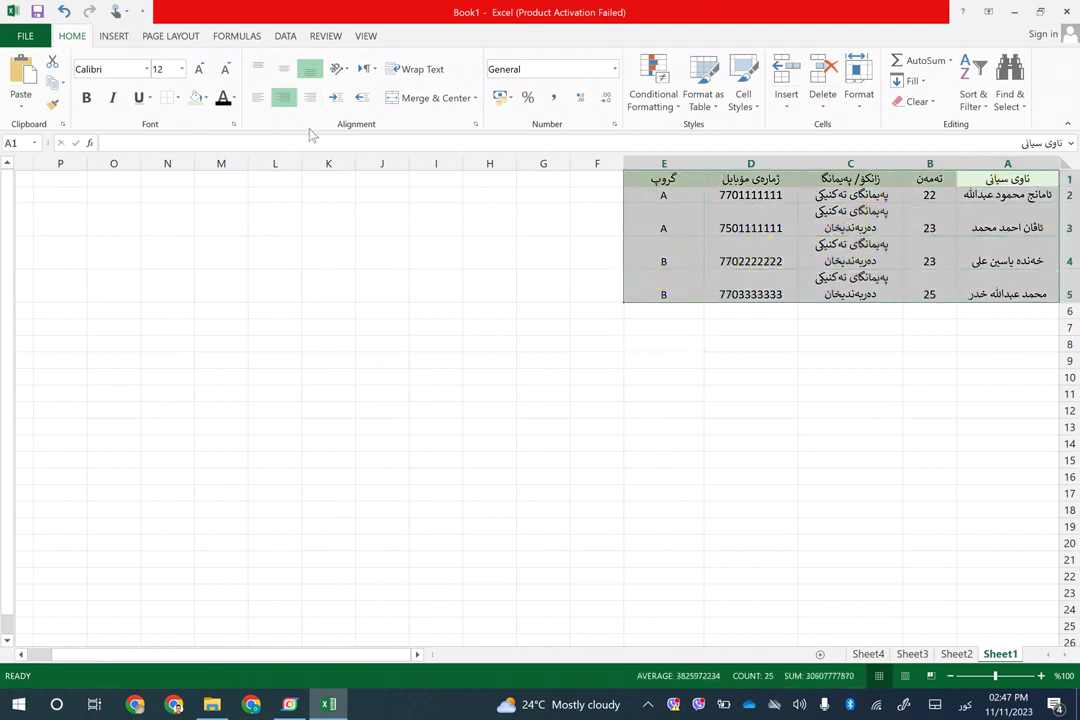
pyautogui.click(283, 71)
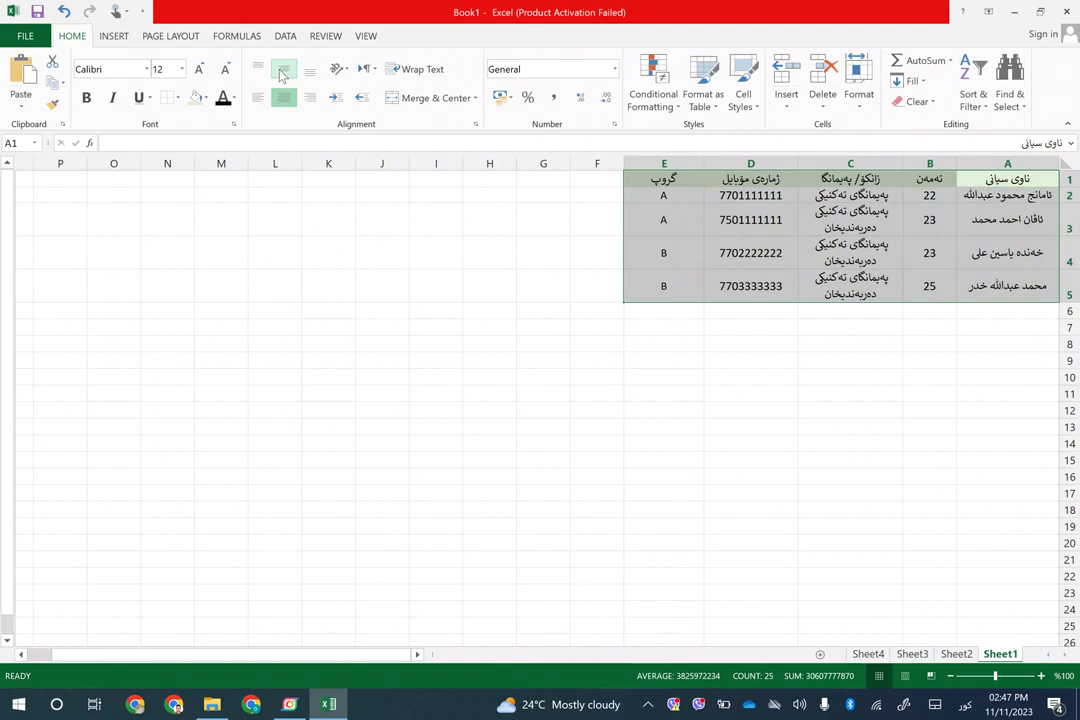
pyautogui.click(258, 70)
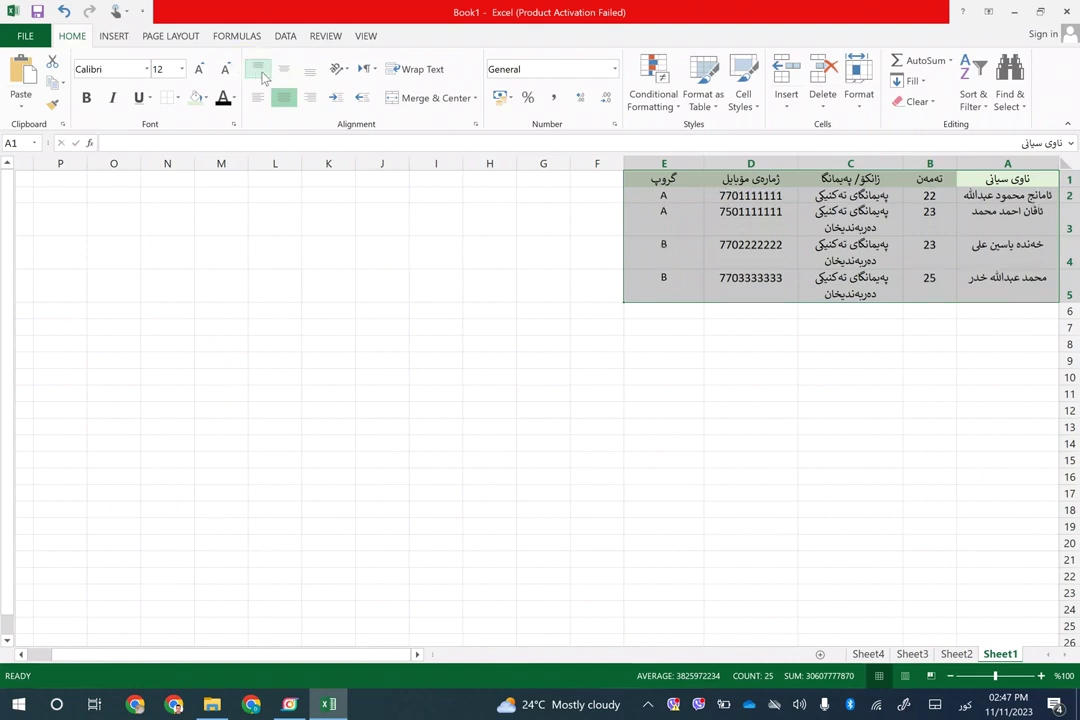
pyautogui.click(283, 69)
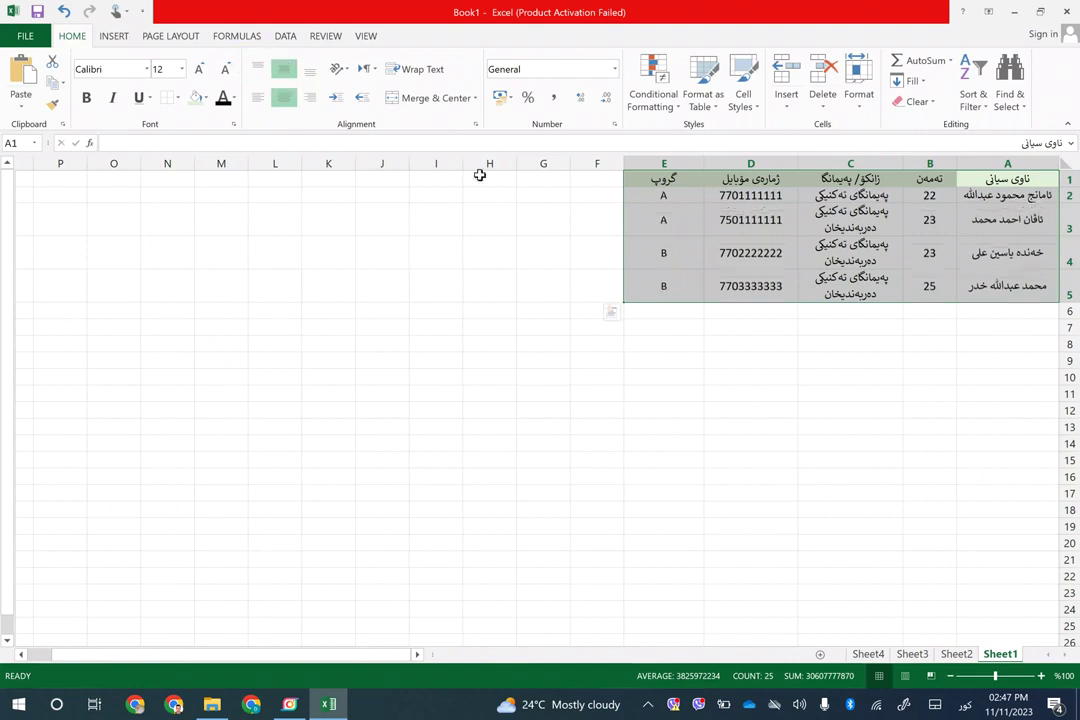
pyautogui.click(738, 322)
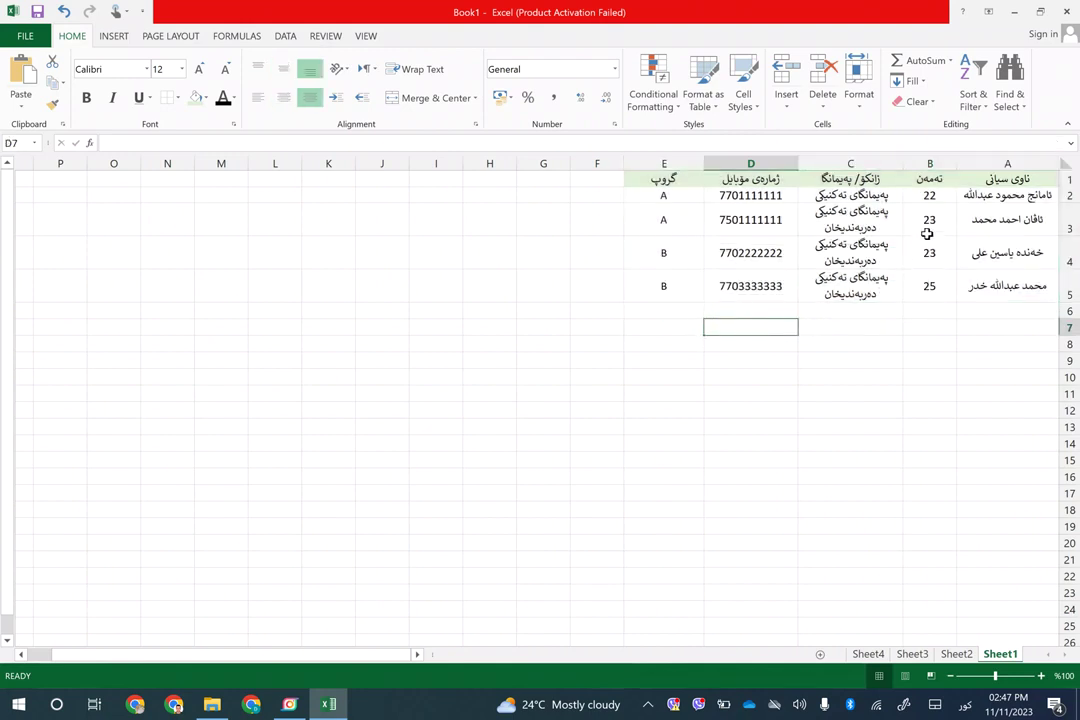
# - Try angling the mobile number in D4 counterclockwise and then clockwise
pyautogui.click(751, 253)
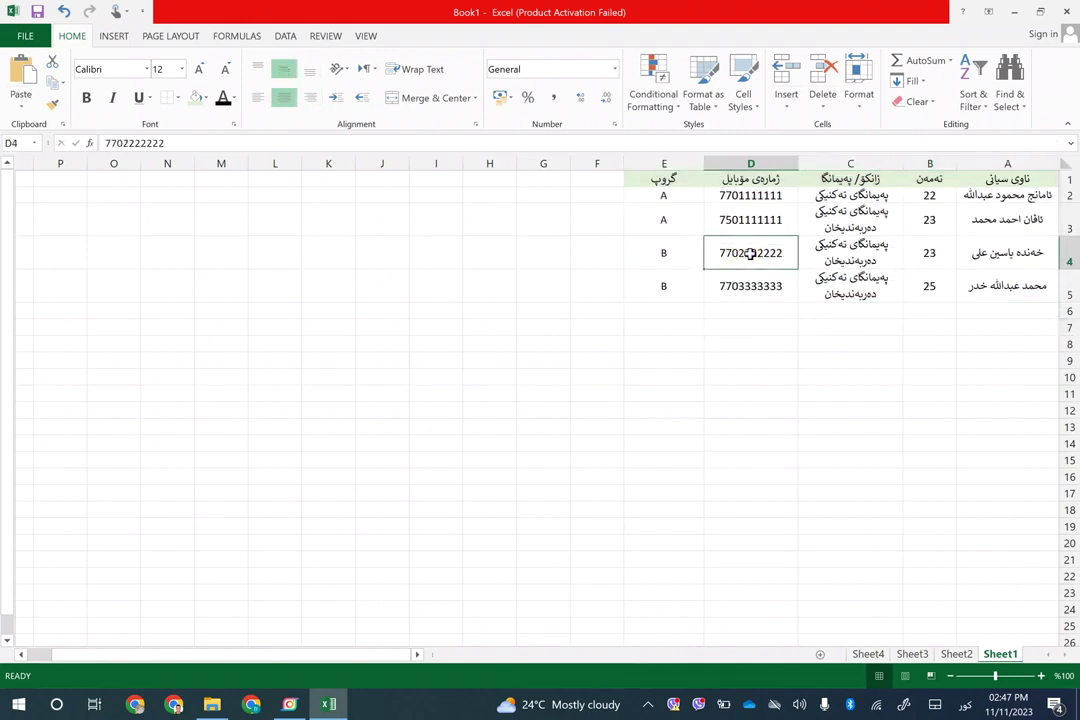
pyautogui.click(344, 71)
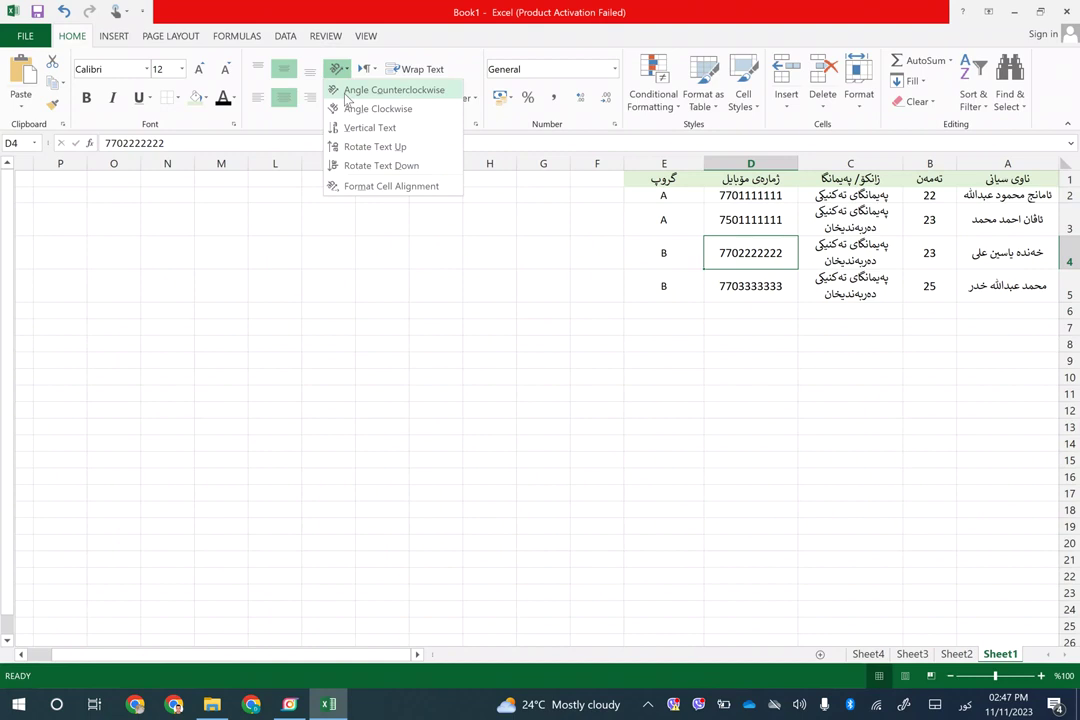
pyautogui.click(348, 97)
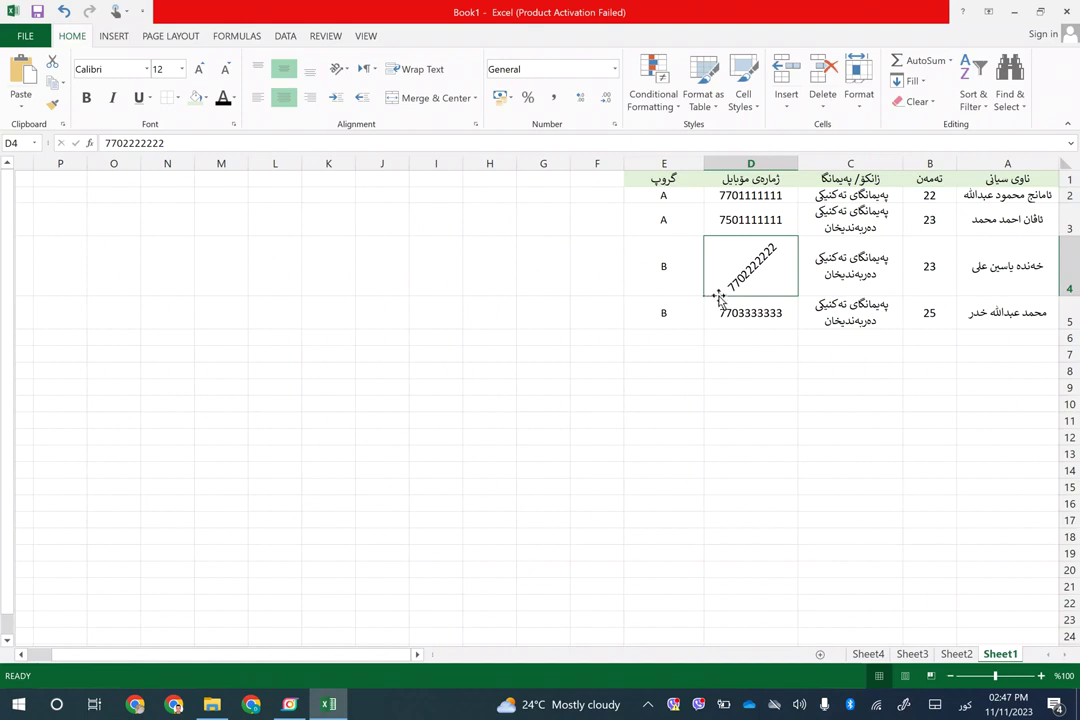
pyautogui.click(338, 68)
pyautogui.click(387, 108)
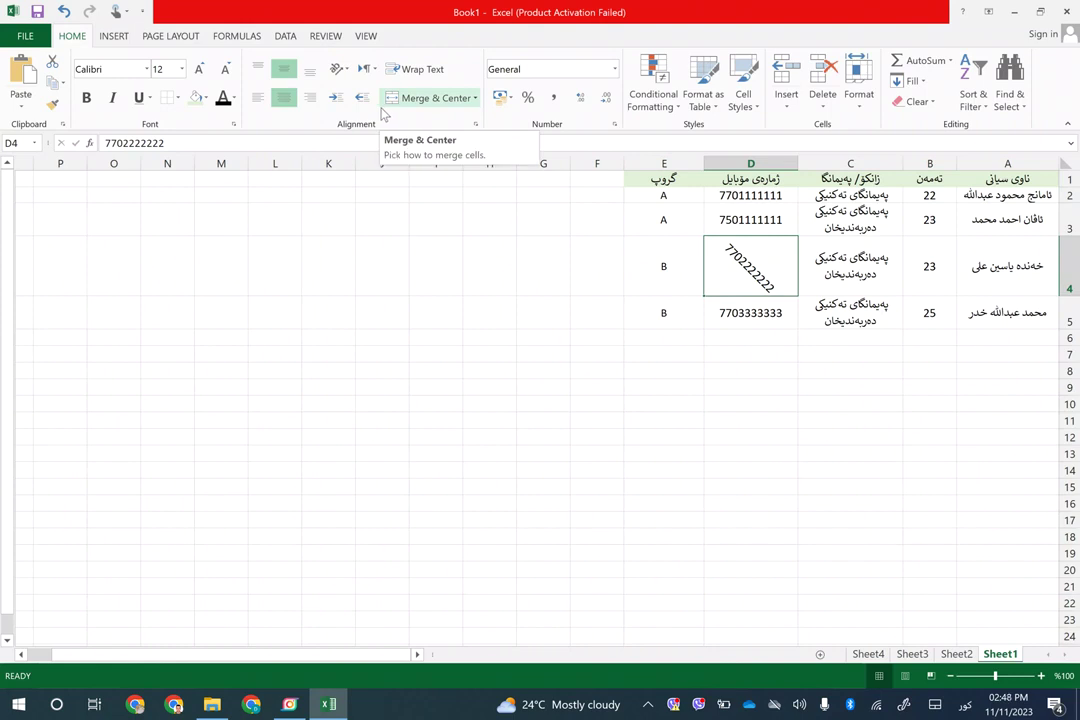
# - Try the Vertical Text orientation on the mobile number in D4, and then Rotate Text Up
pyautogui.click(337, 68)
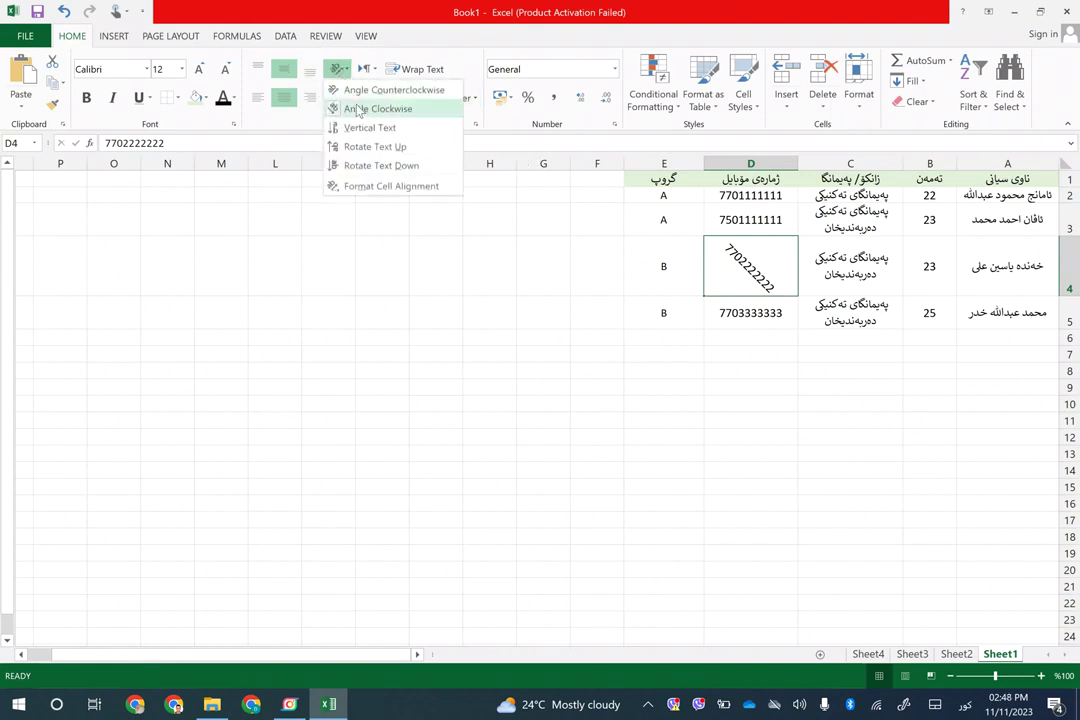
pyautogui.click(353, 106)
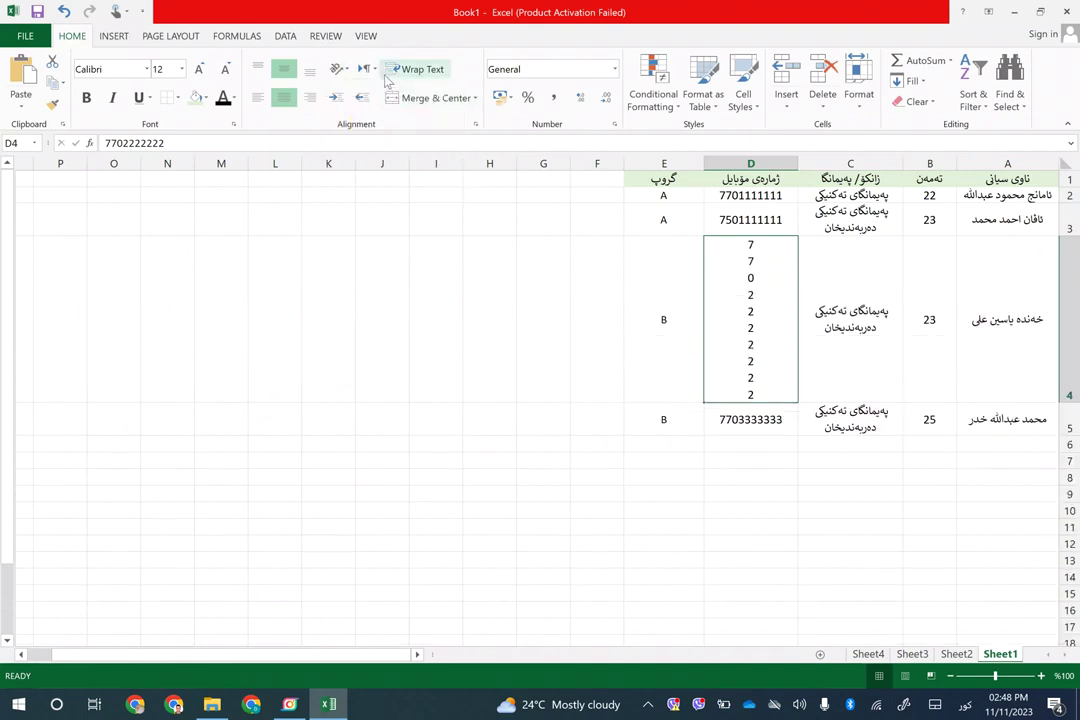
pyautogui.click(332, 69)
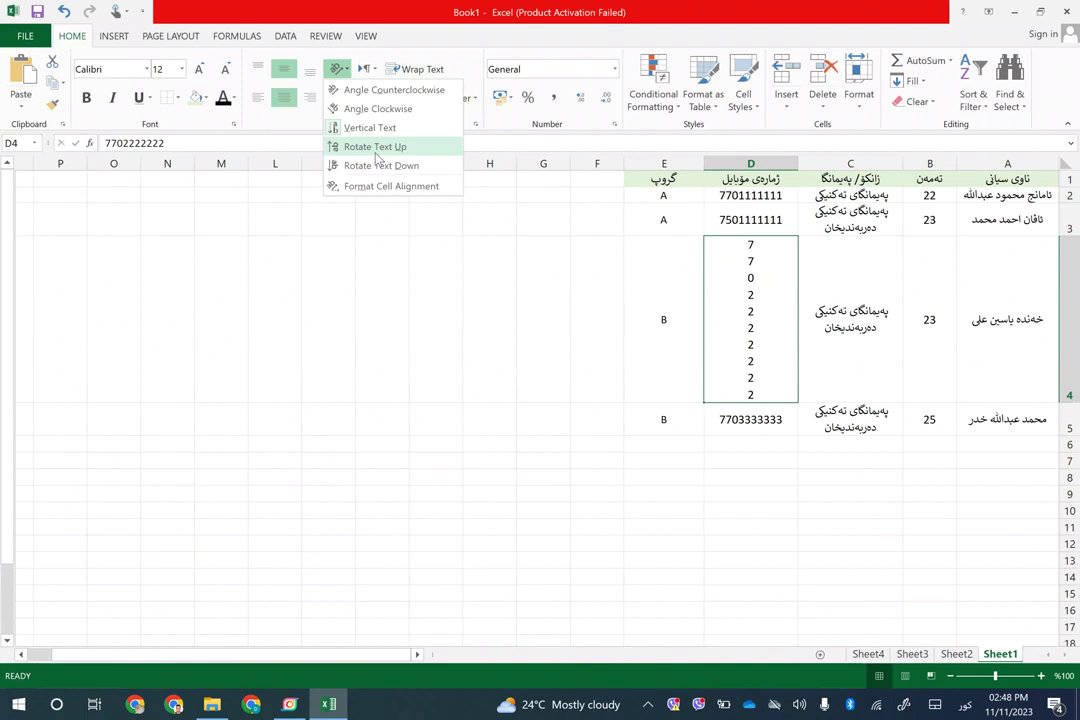
pyautogui.click(376, 152)
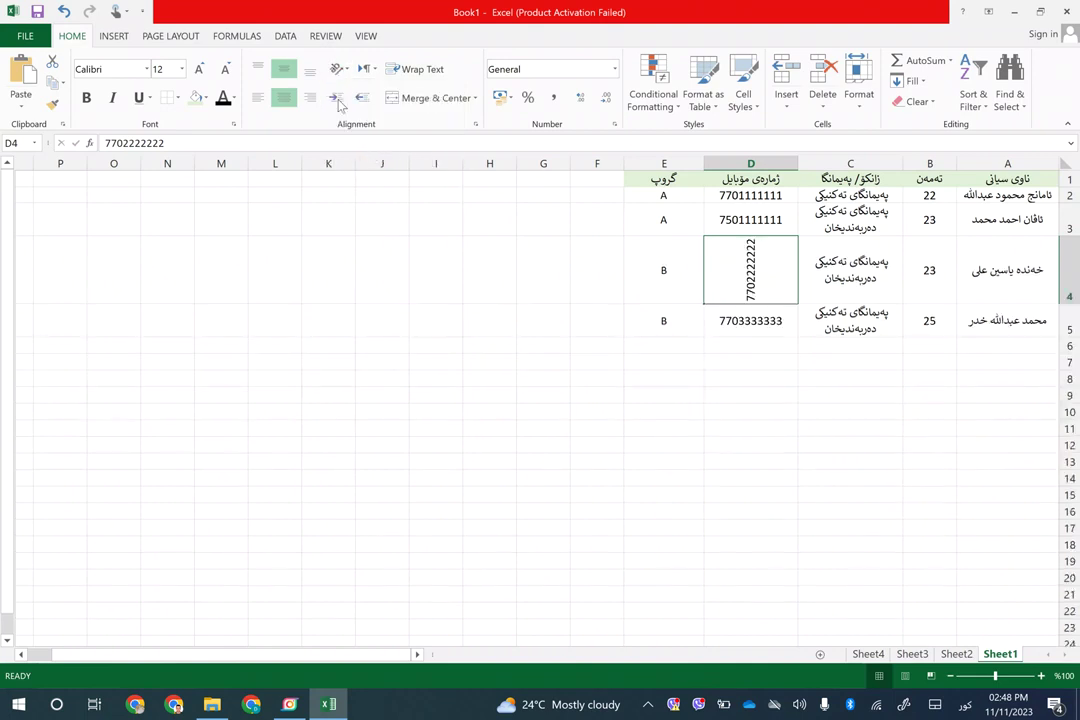
pyautogui.click(338, 68)
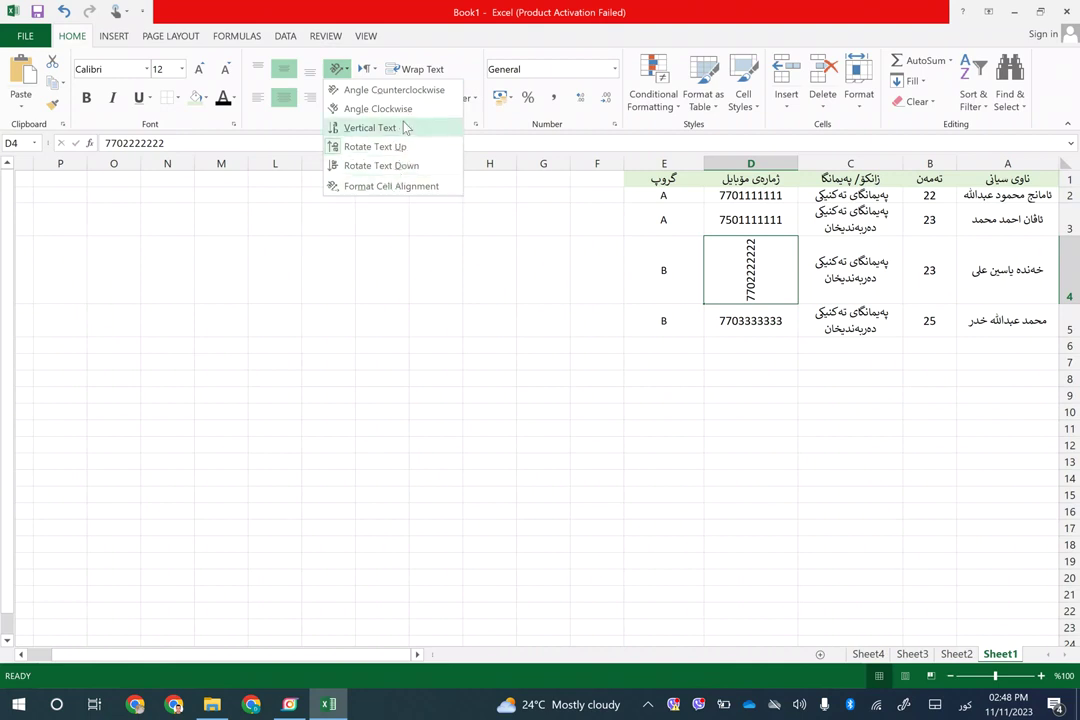
pyautogui.click(748, 272)
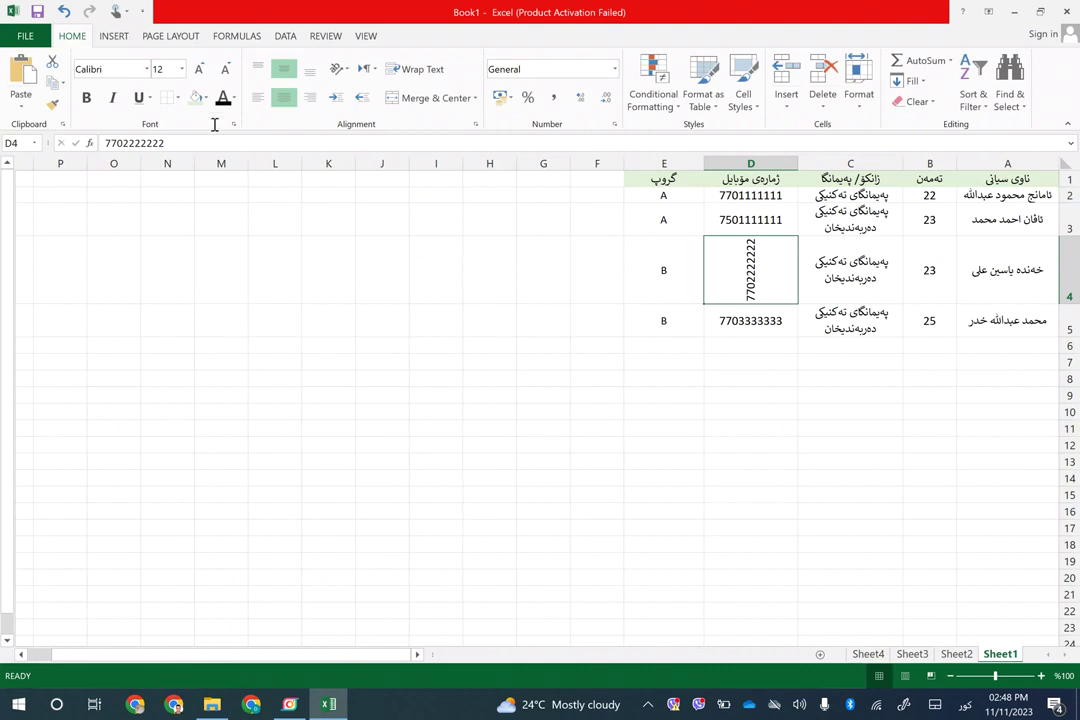
# - Undo all the text orientation changes made to cell D4
pyautogui.click(64, 12)
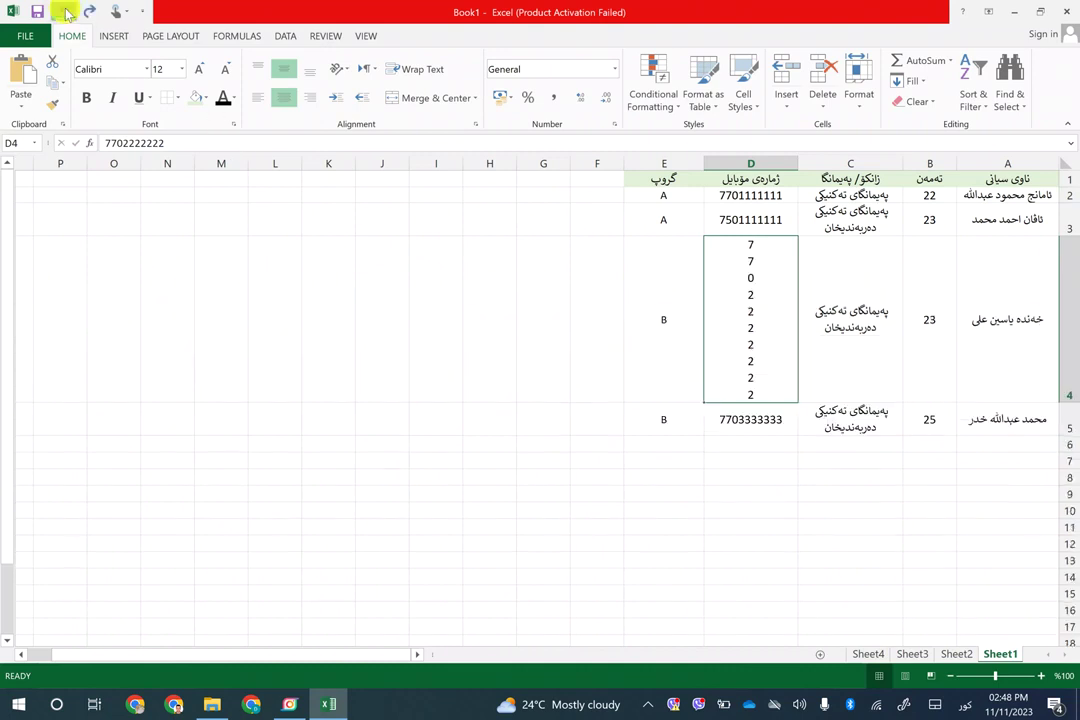
pyautogui.click(64, 12)
pyautogui.click(64, 12)
pyautogui.click(64, 12)
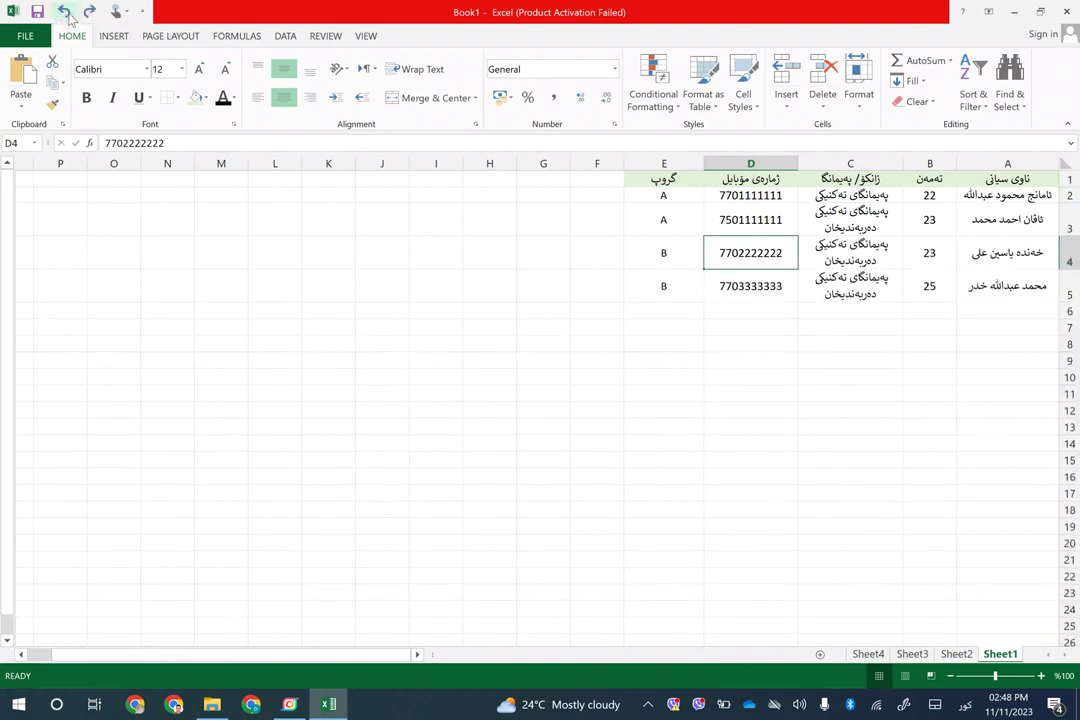
pyautogui.click(520, 345)
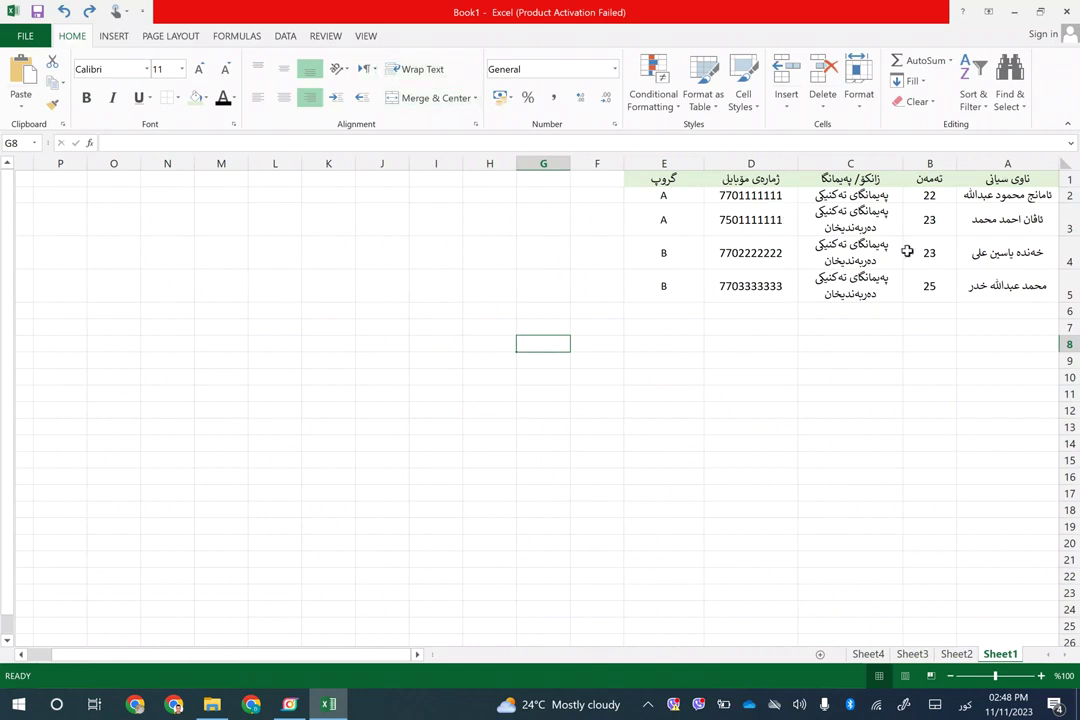
# - Look over the text direction options for the institute name in C2 without applying any
pyautogui.click(838, 194)
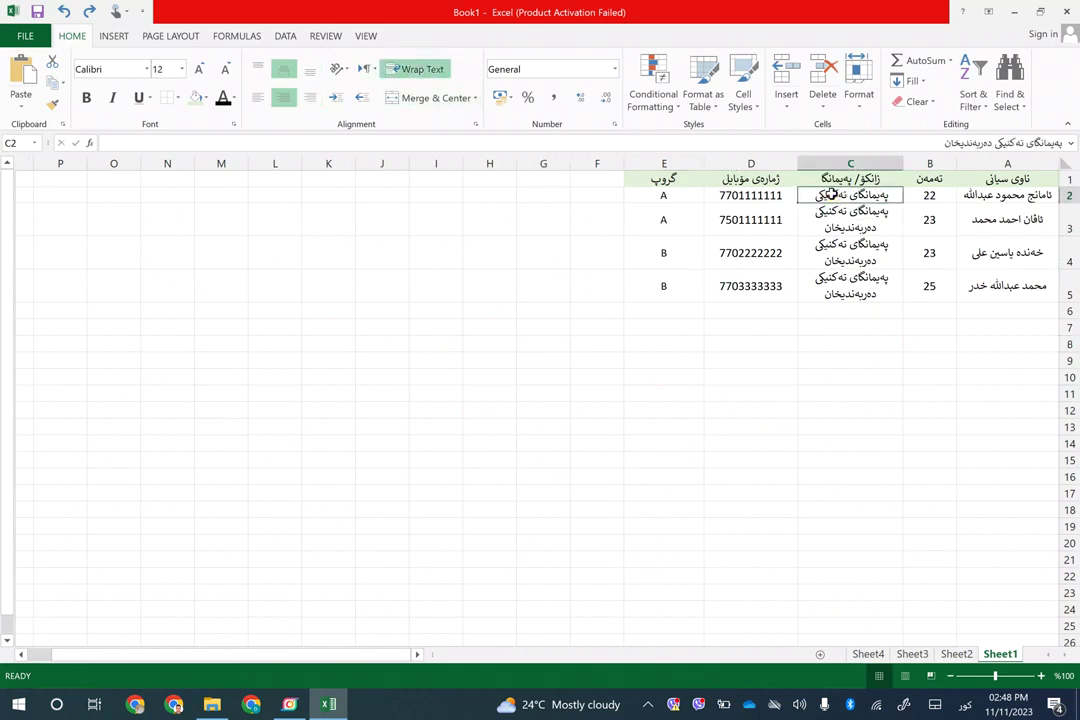
pyautogui.click(372, 71)
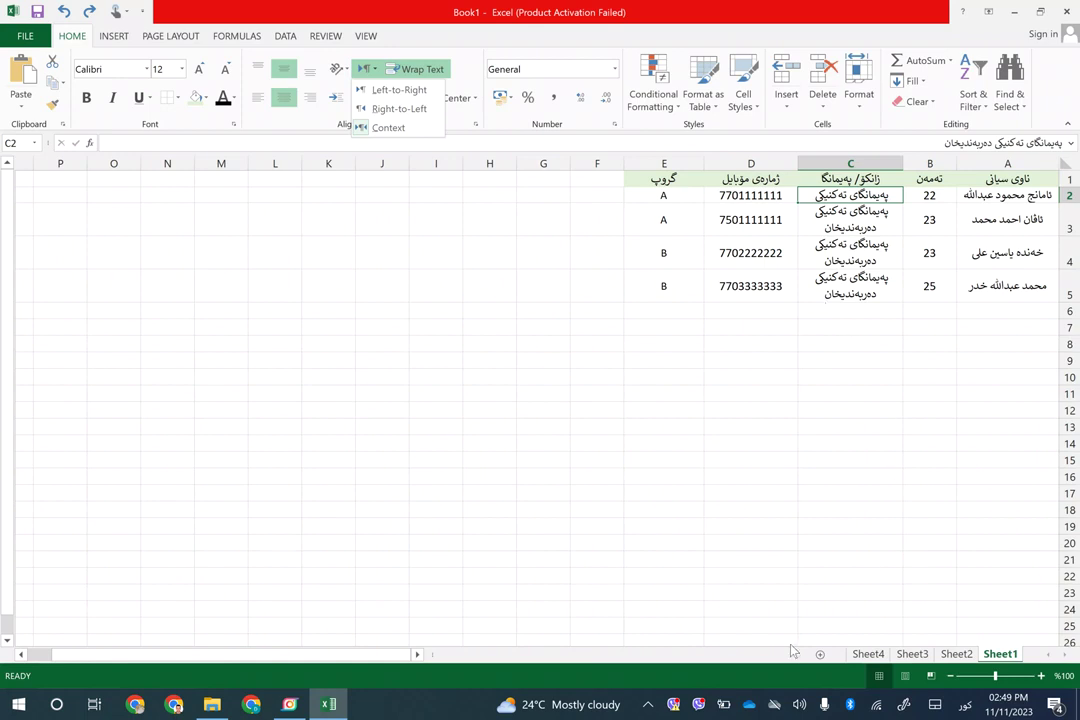
pyautogui.click(416, 438)
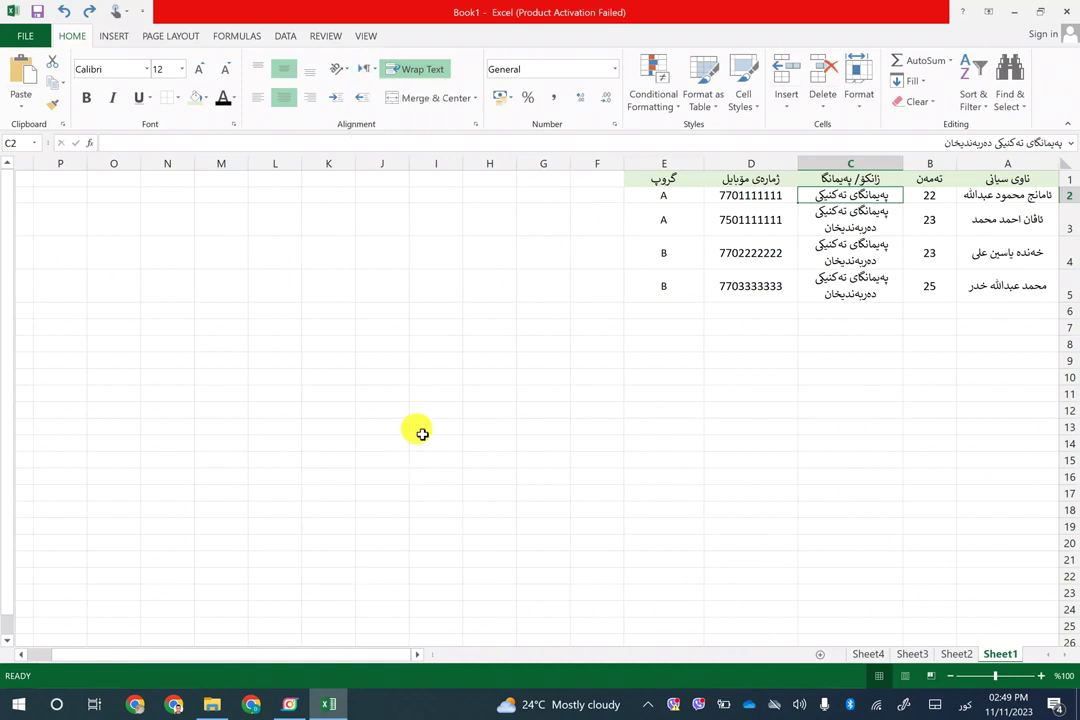
pyautogui.click(686, 199)
pyautogui.moveTo(686, 205)
pyautogui.mouseDown()
pyautogui.moveTo(670, 222)
pyautogui.moveTo(682, 224)
pyautogui.mouseUp()
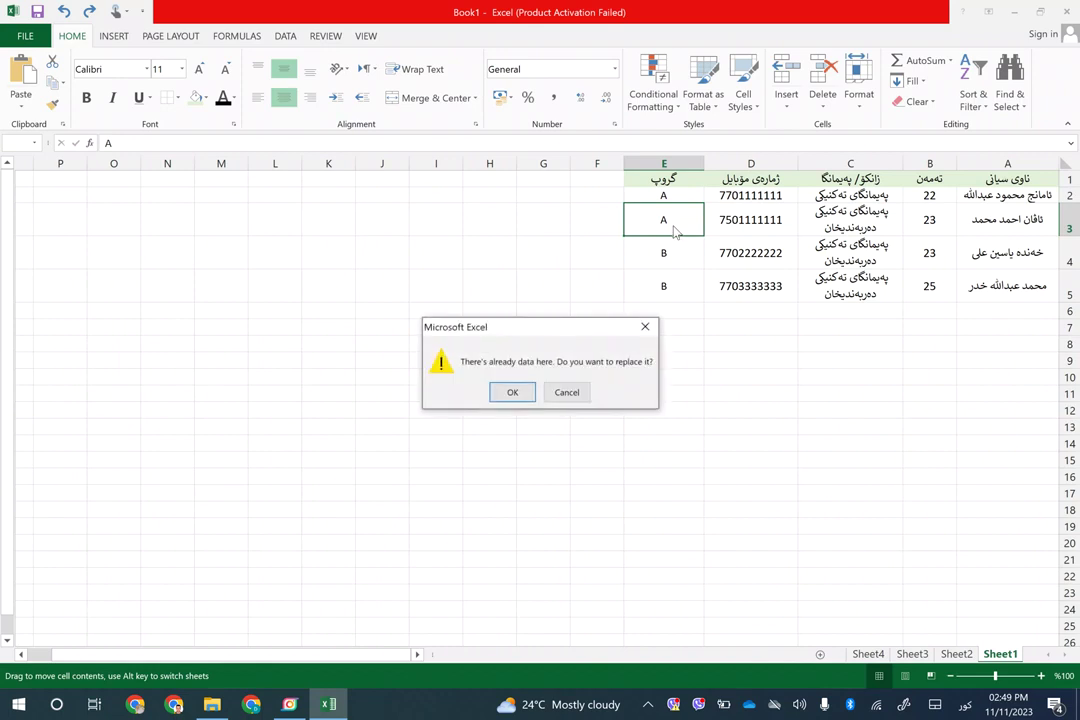
pyautogui.click(655, 325)
pyautogui.click(652, 213)
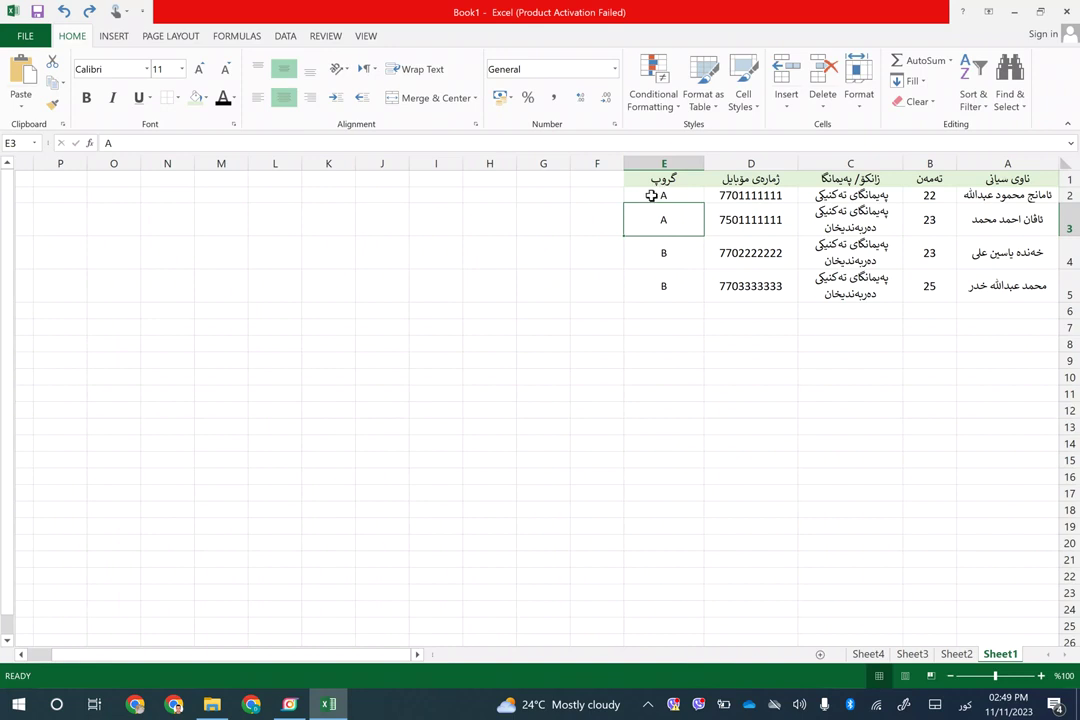
# - Merge the two group A cells E2:E3 into one cell with Merge Cells, keeping only the first value
pyautogui.click(651, 195)
pyautogui.moveTo(651, 195); pyautogui.dragTo(652, 218)
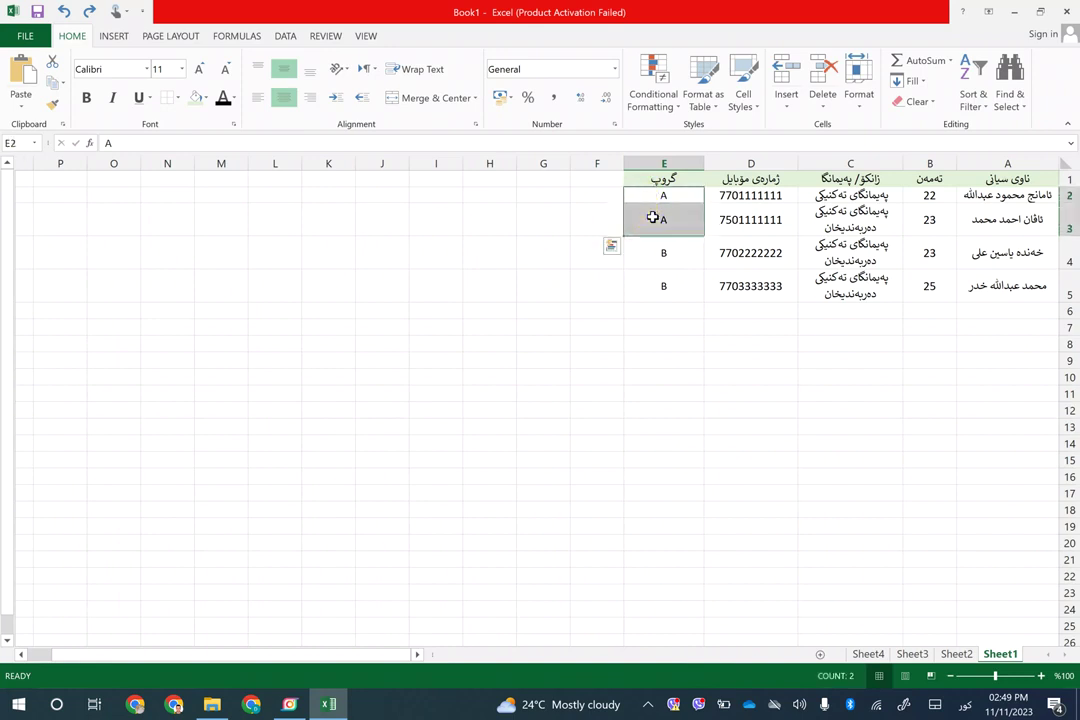
pyautogui.click(466, 98)
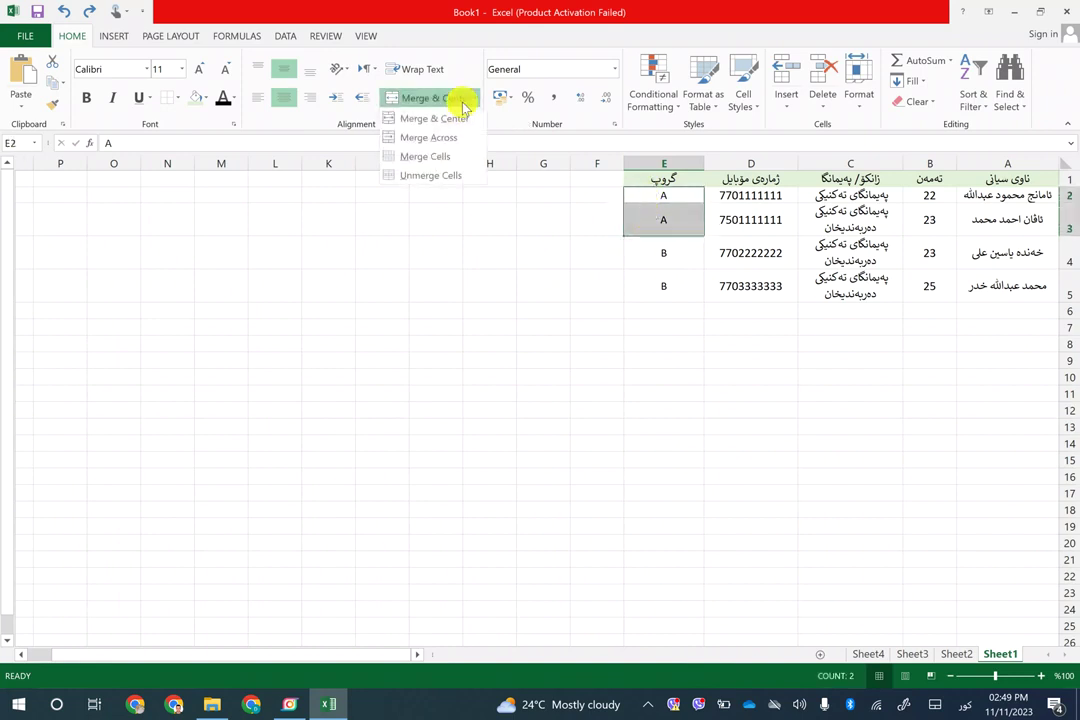
pyautogui.click(445, 156)
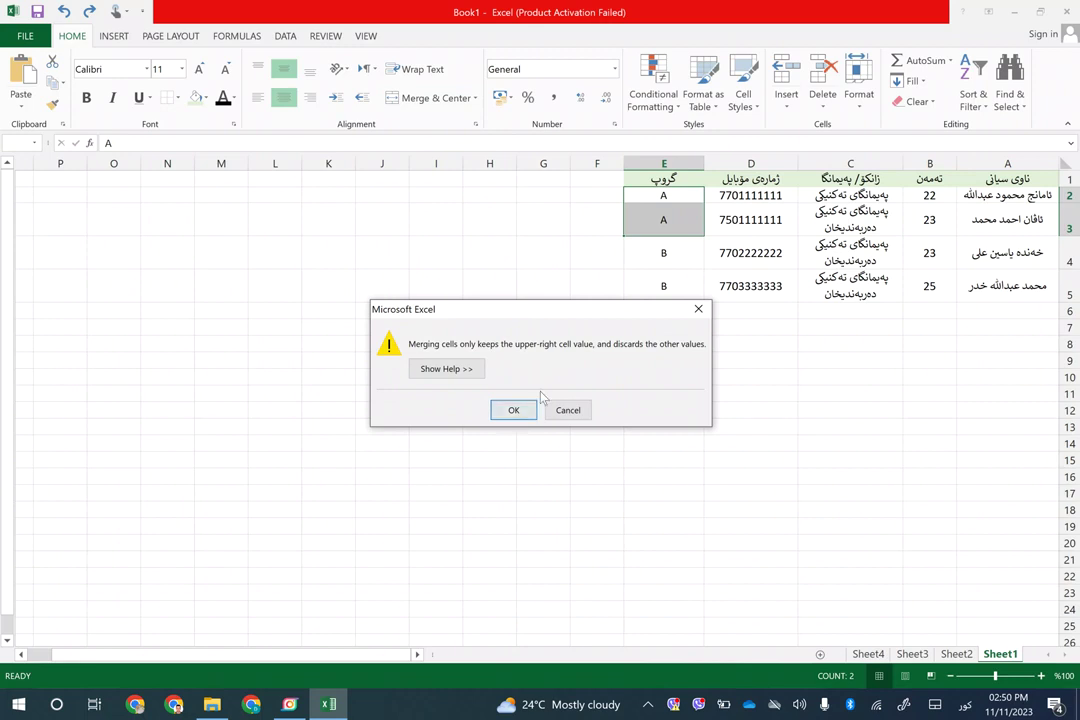
pyautogui.click(516, 412)
pyautogui.click(630, 328)
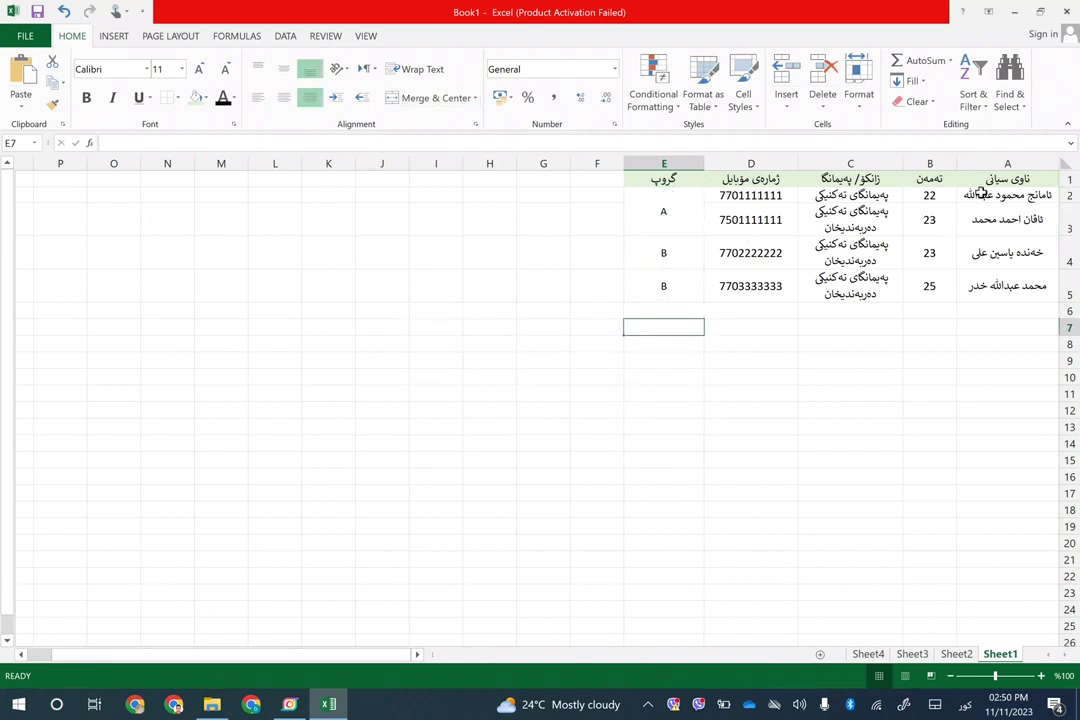
# - Clear the duplicate B from E5 and merge E4:E5 into a single group B cell
pyautogui.click(659, 262)
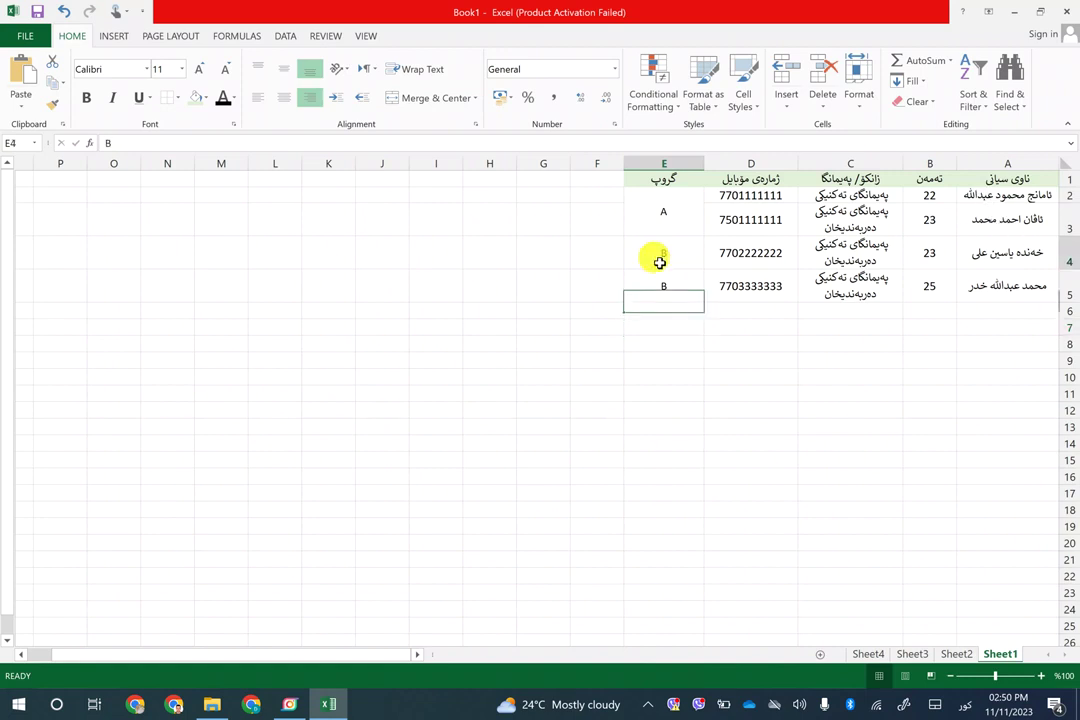
pyautogui.click(667, 283)
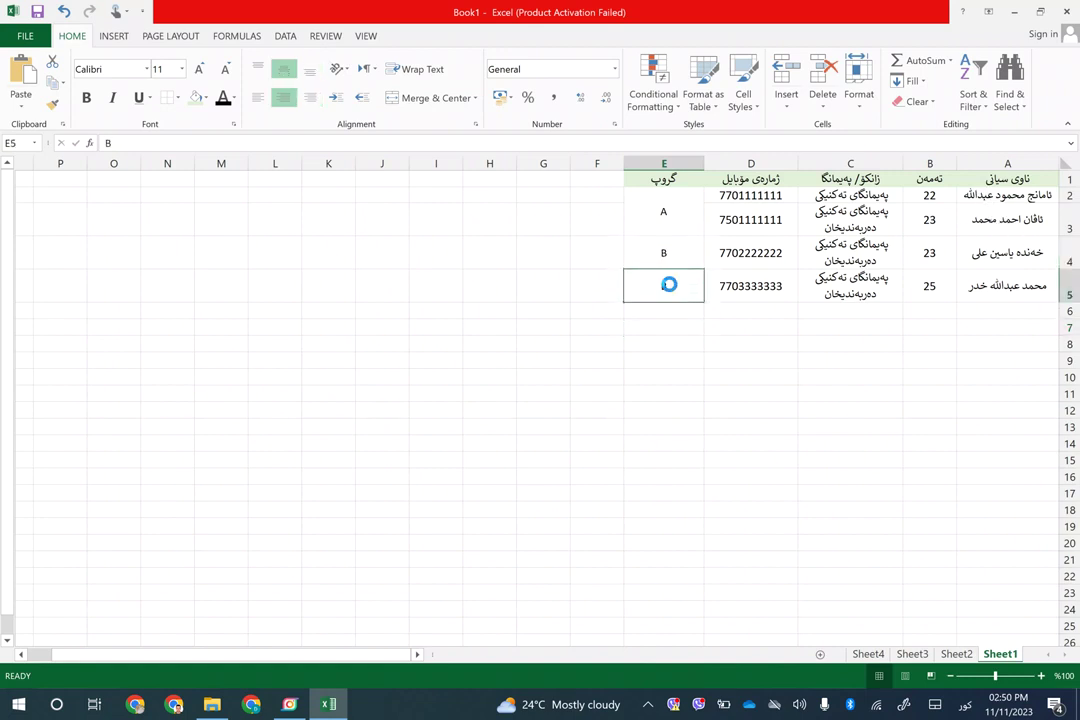
pyautogui.moveTo(676, 240); pyautogui.dragTo(668, 281)
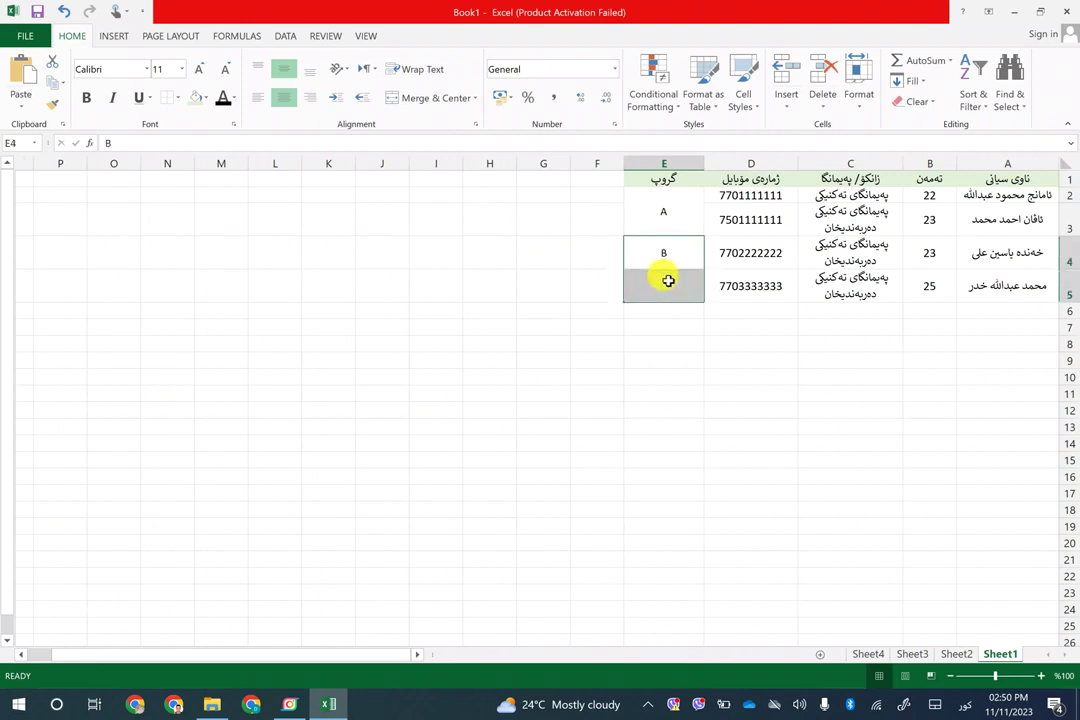
pyautogui.click(434, 97)
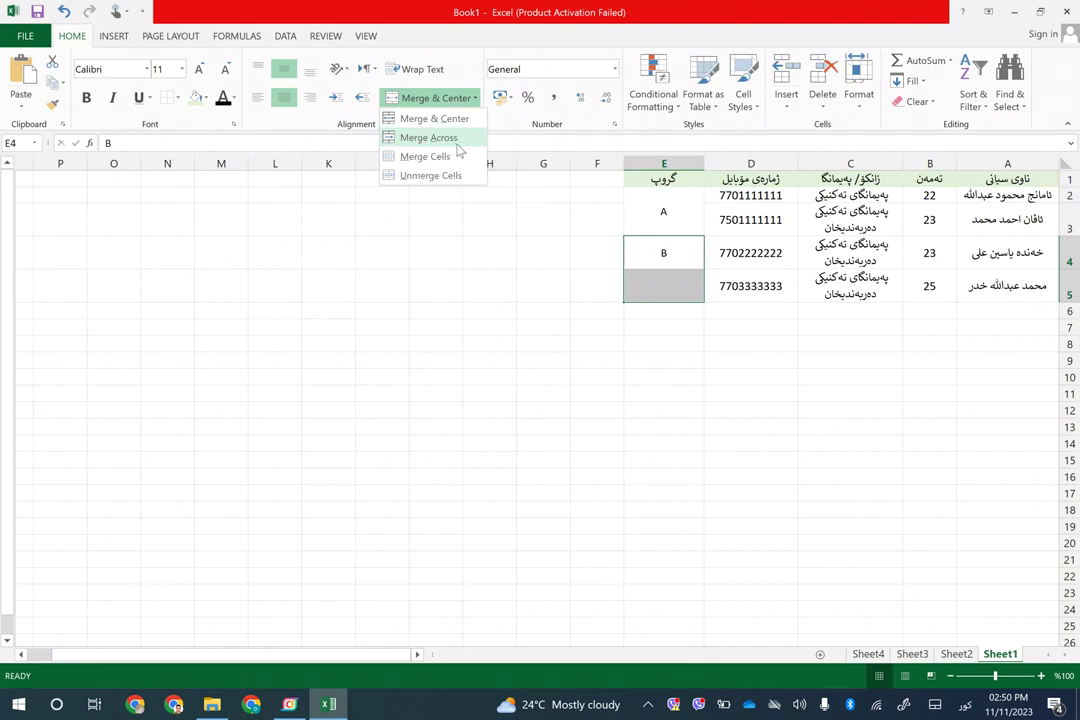
pyautogui.press('Escape')
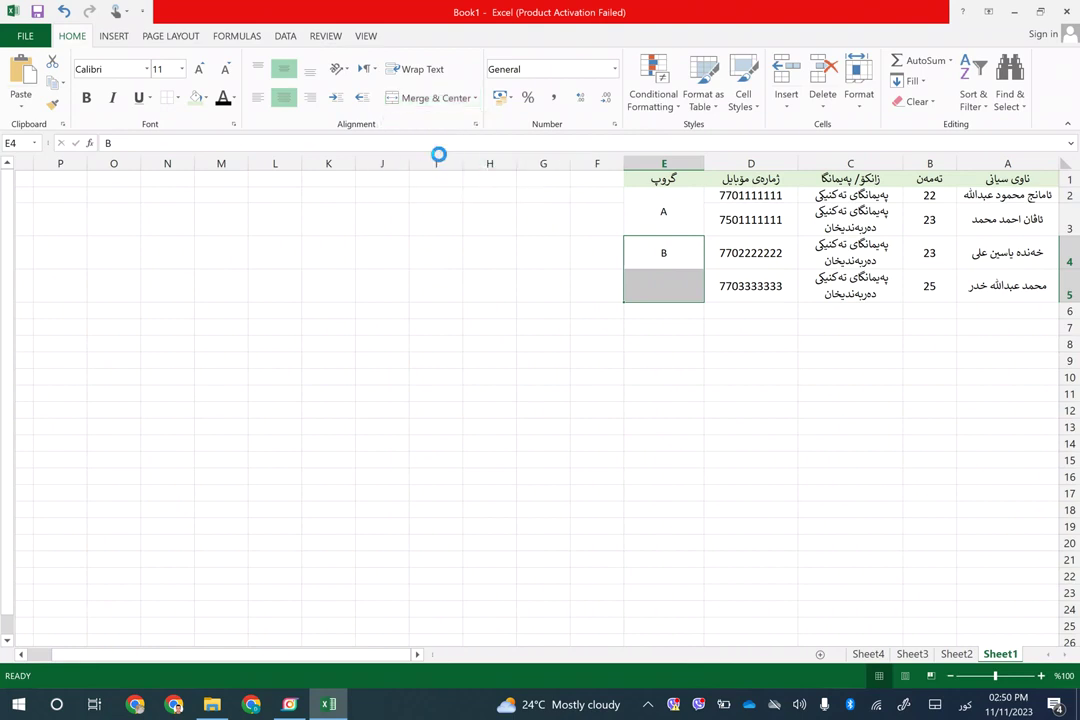
pyautogui.click(430, 97)
pyautogui.moveTo(627, 277); pyautogui.dragTo(607, 291)
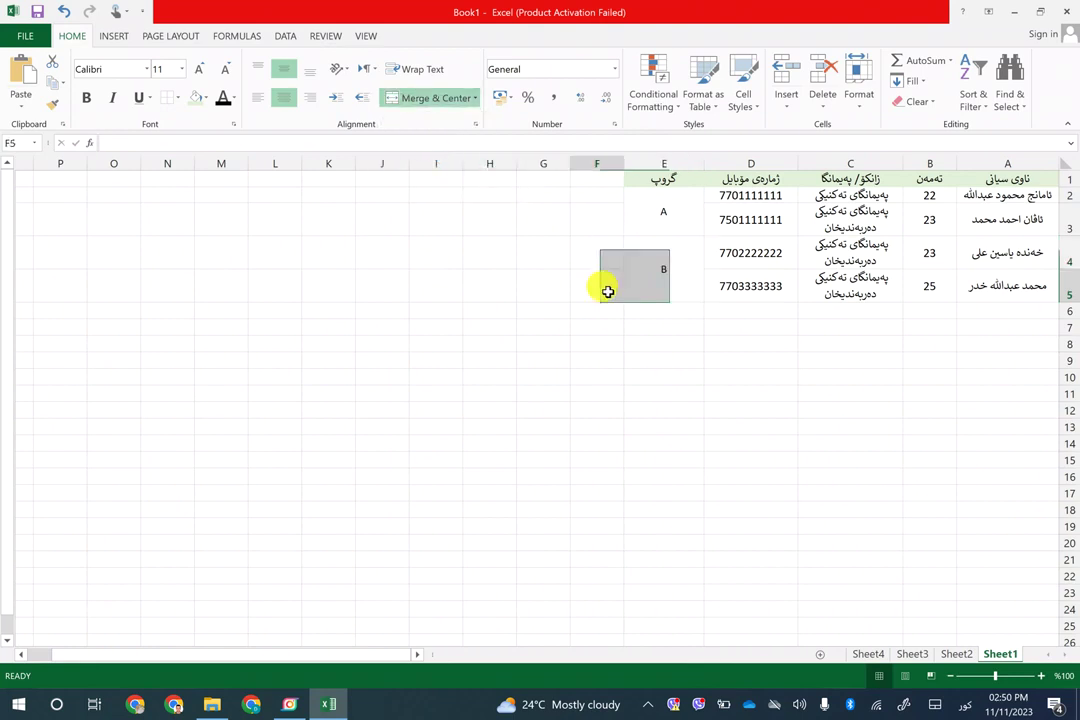
# - Split the merged group B cell back into E4 and E5 with Unmerge Cells
pyautogui.click(681, 295)
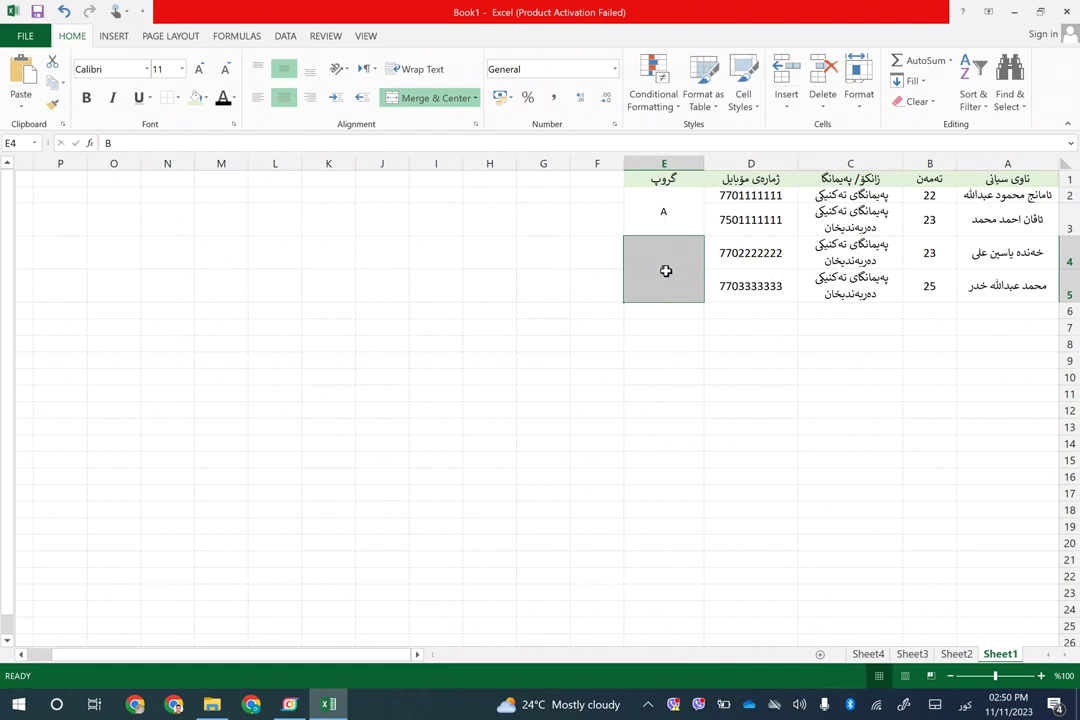
pyautogui.click(441, 98)
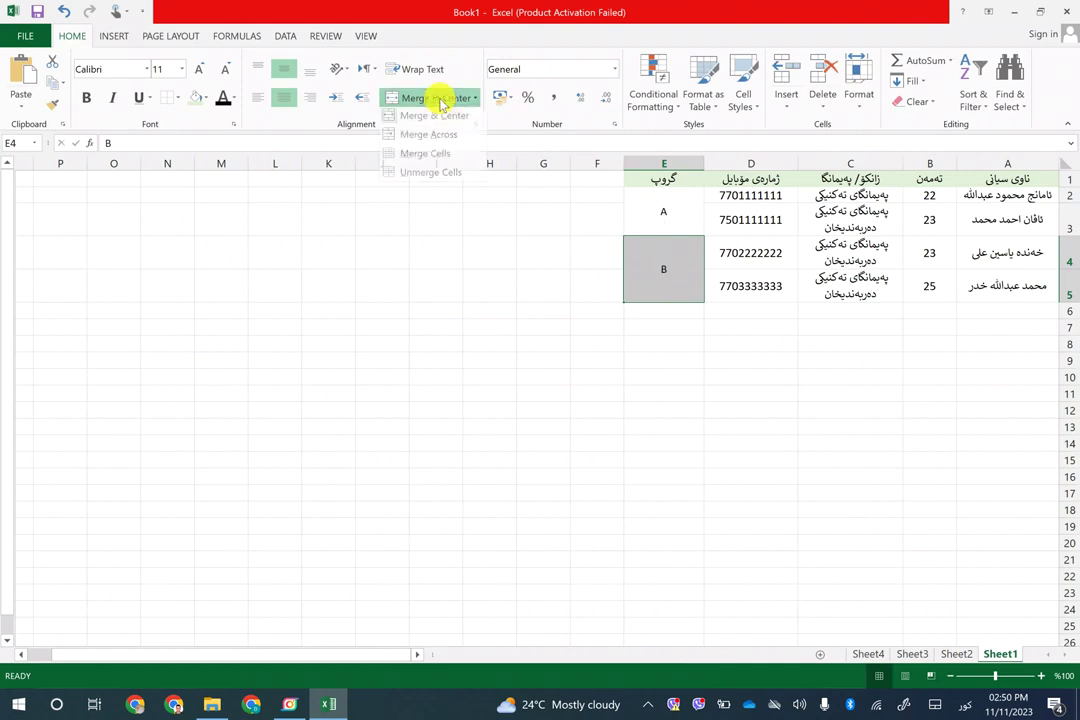
pyautogui.click(465, 176)
pyautogui.click(532, 280)
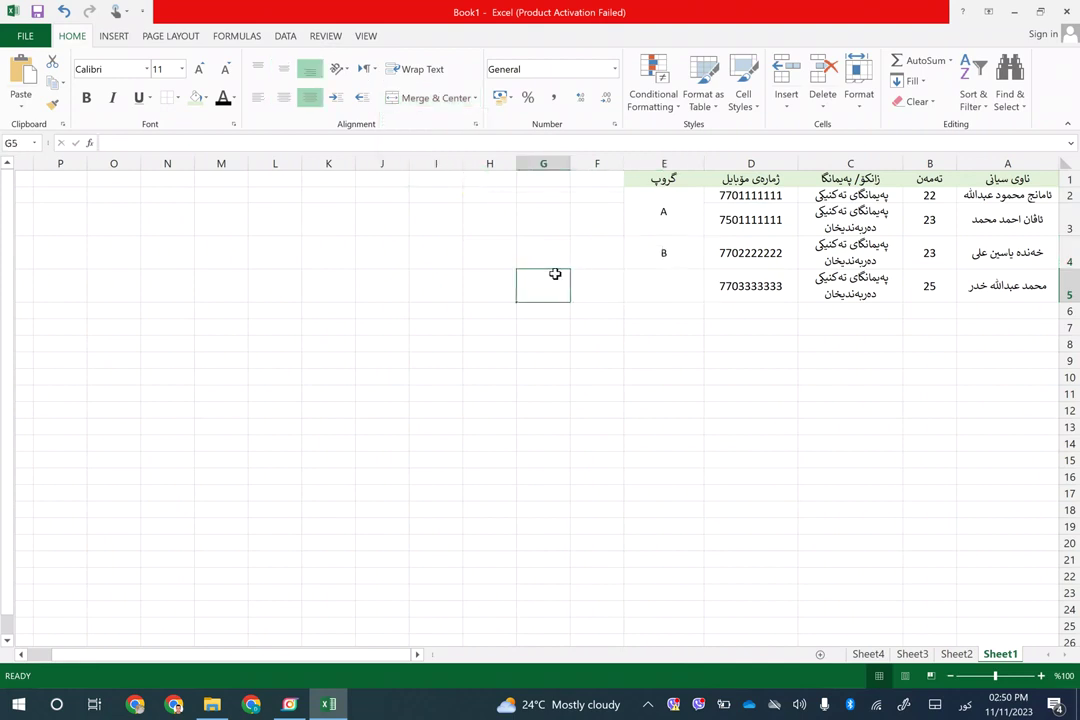